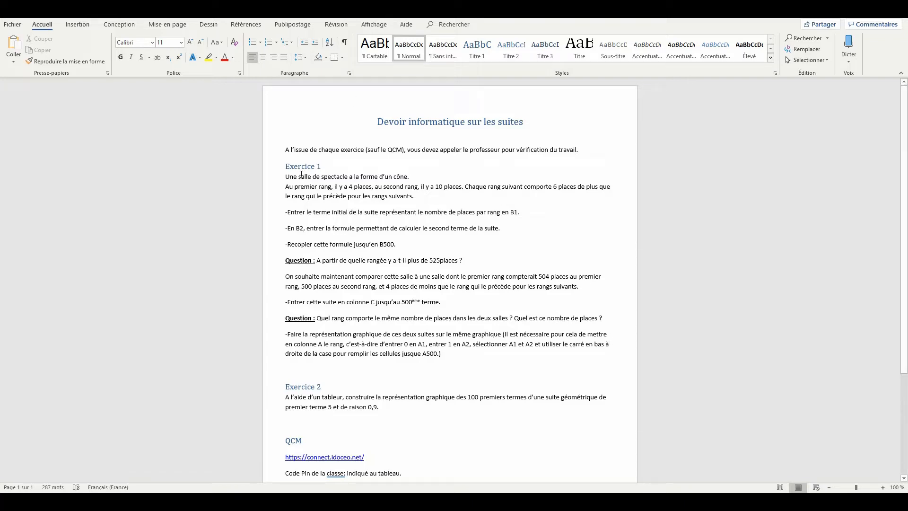
Review the Exercice 1 instructions in the assignment, then switch to Excel and create a blank workbook
drag(285, 166, 610, 362)
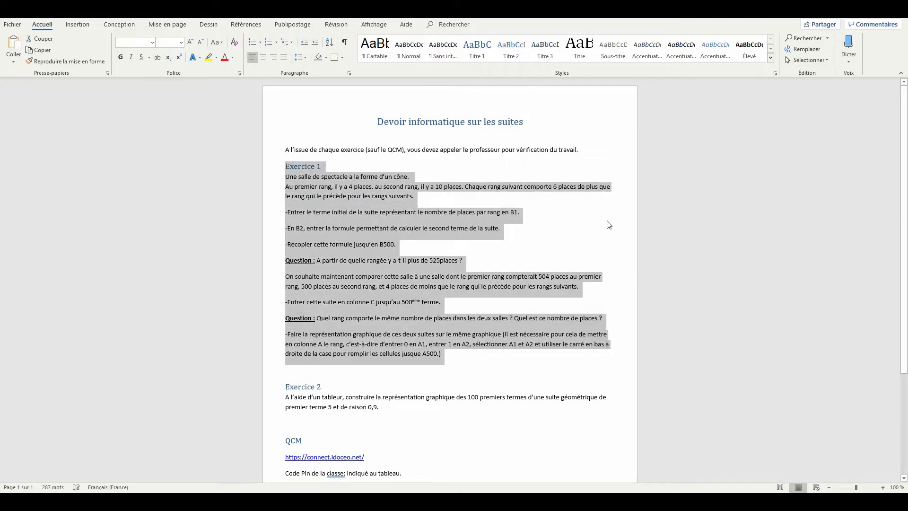
click(609, 225)
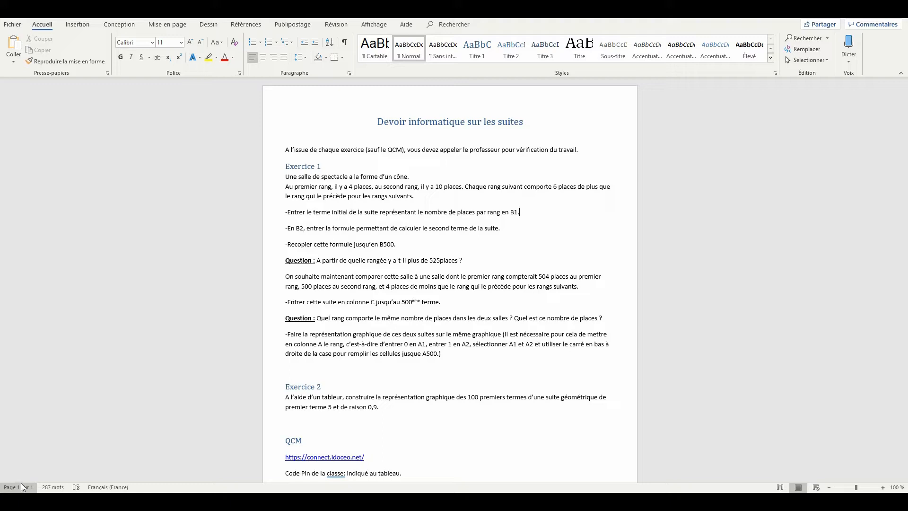
click(12, 501)
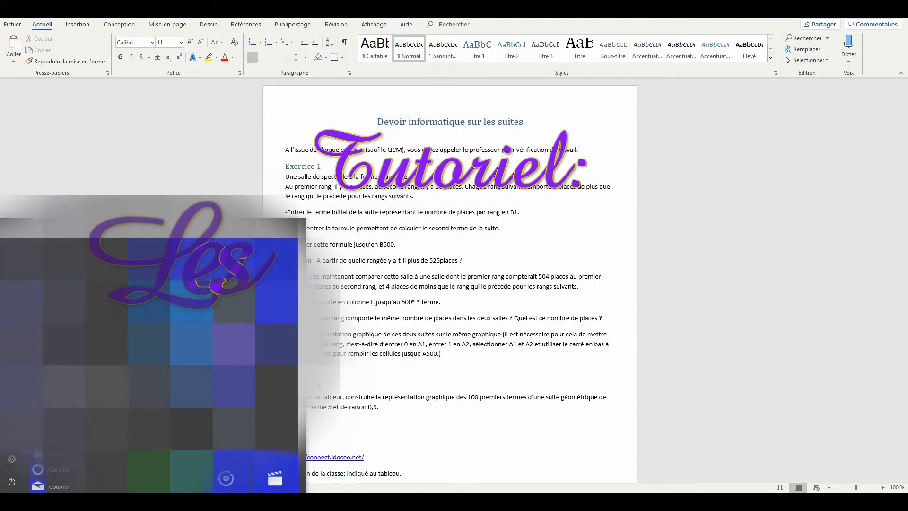
click(61, 423)
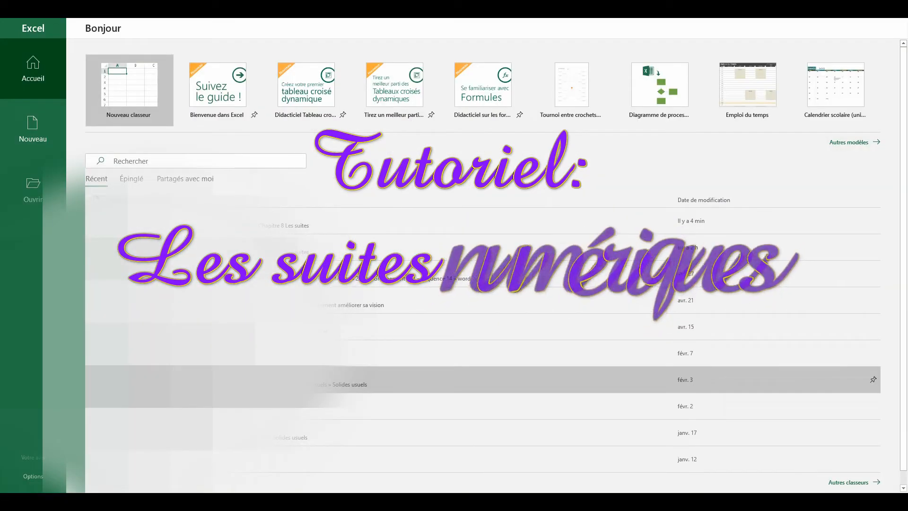
click(30, 120)
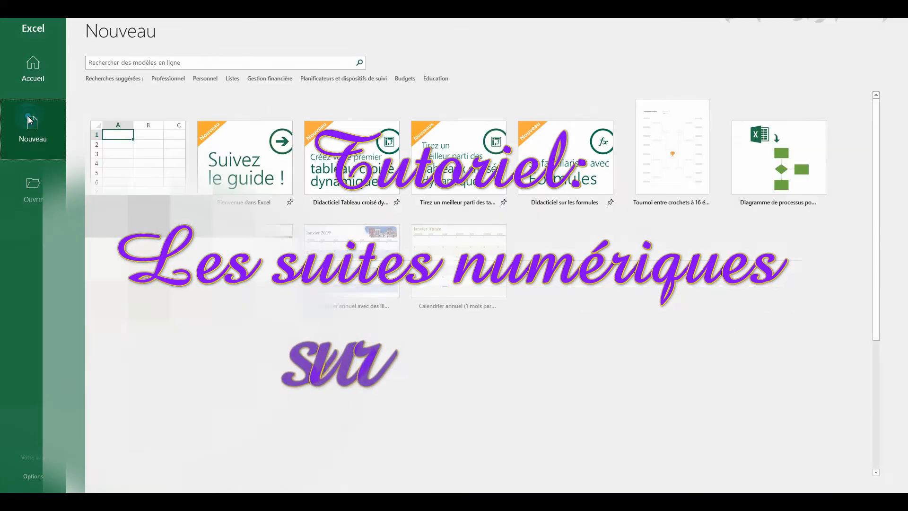
click(122, 171)
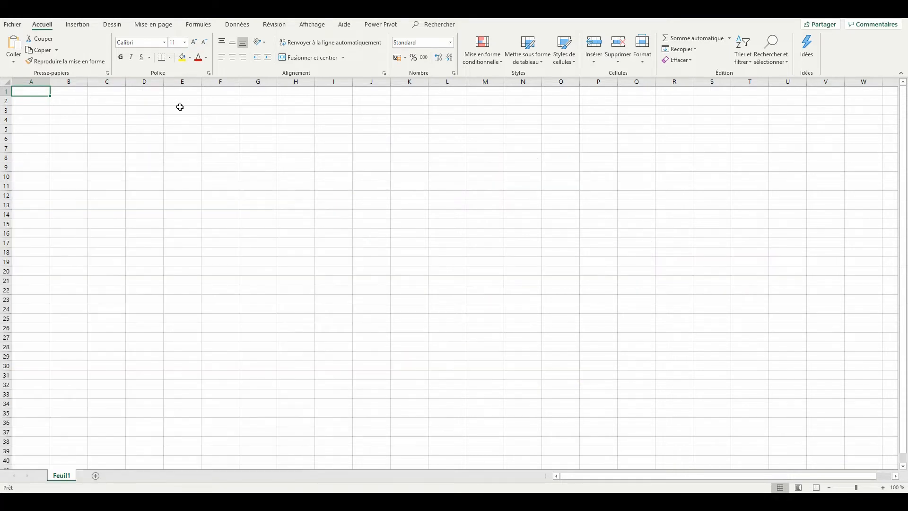
Enter the first term 4 in B1 and the formula =B1+6 in B2
click(74, 90)
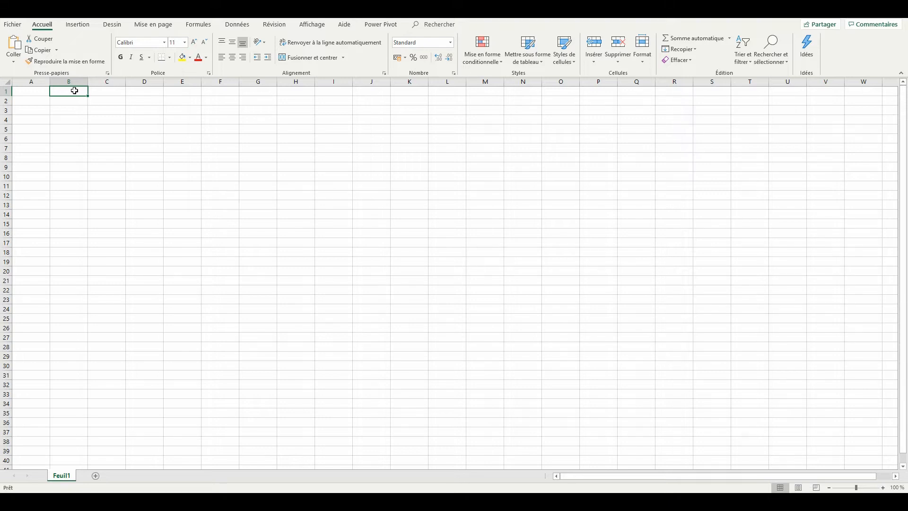
text(4)
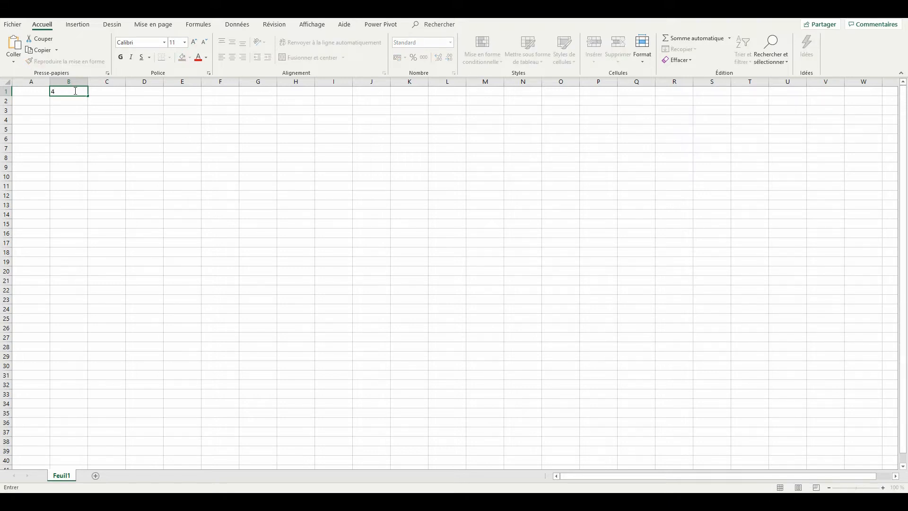
key(Return)
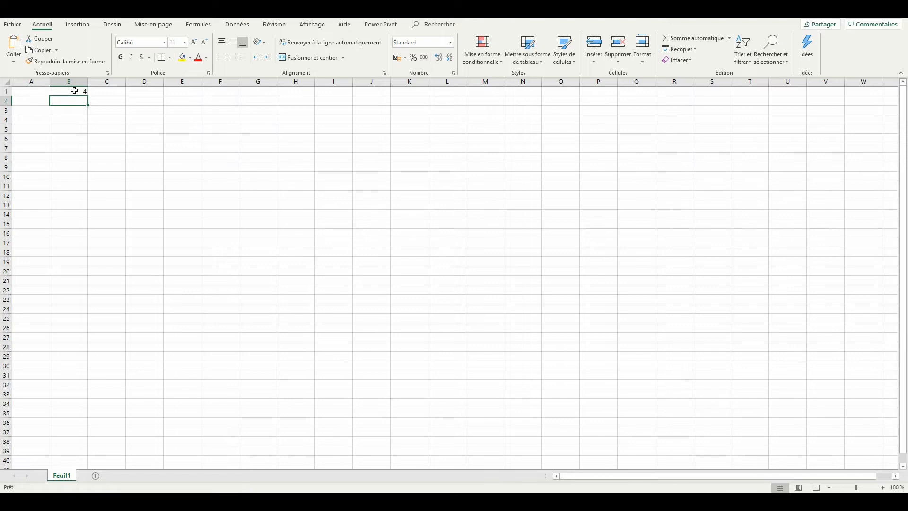
text(=)
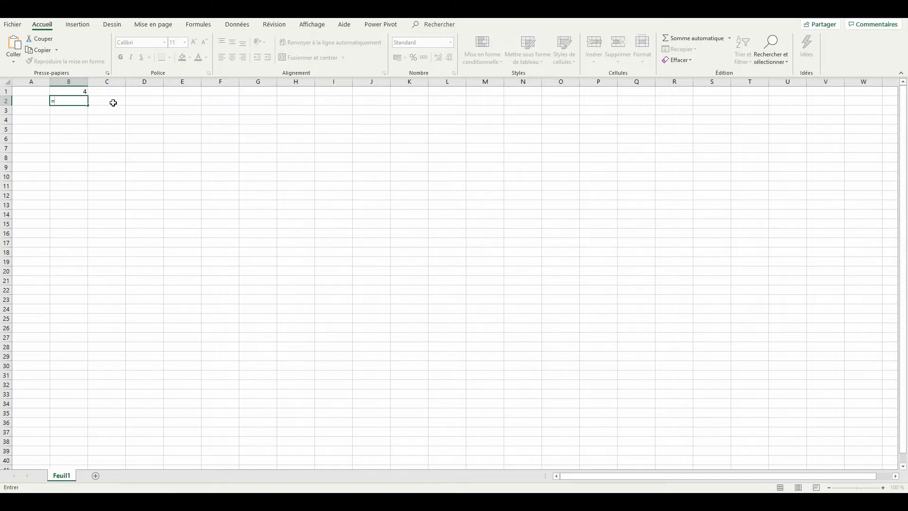
click(64, 89)
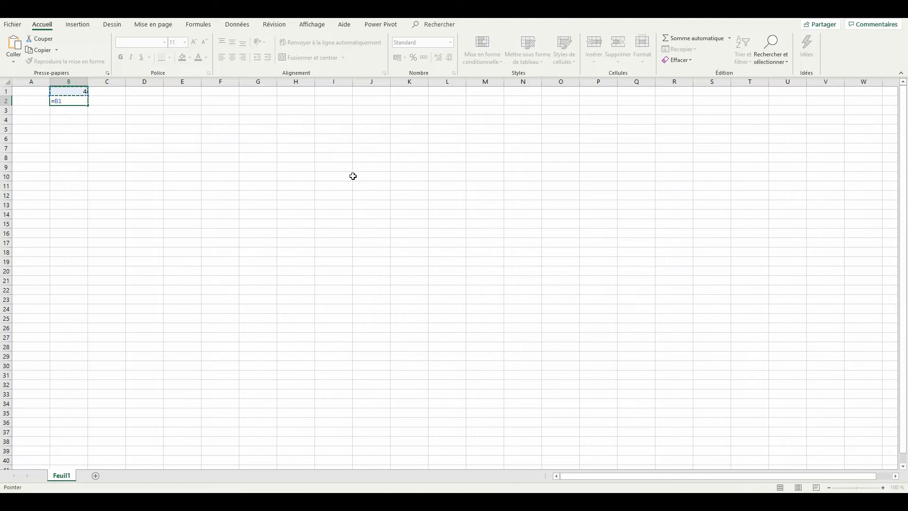
text(+6)
key(Return)
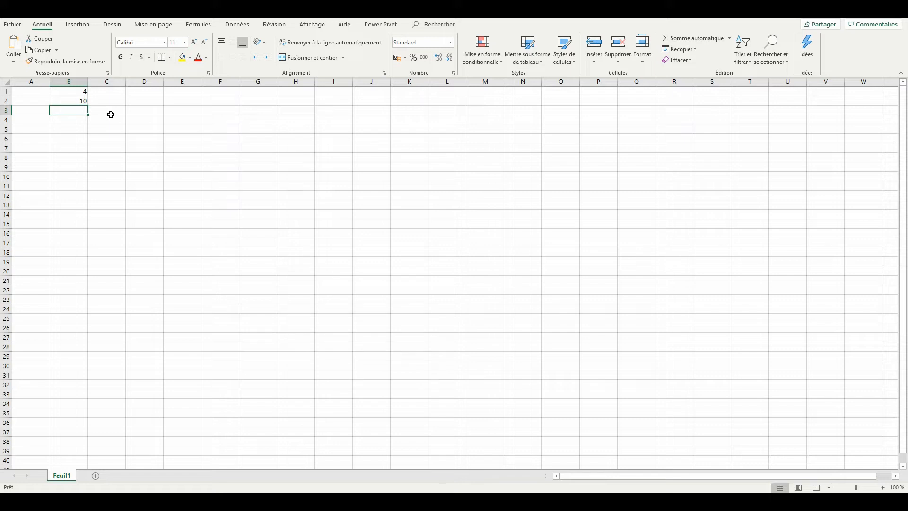
Fill the B2 formula down column B to B500
click(62, 100)
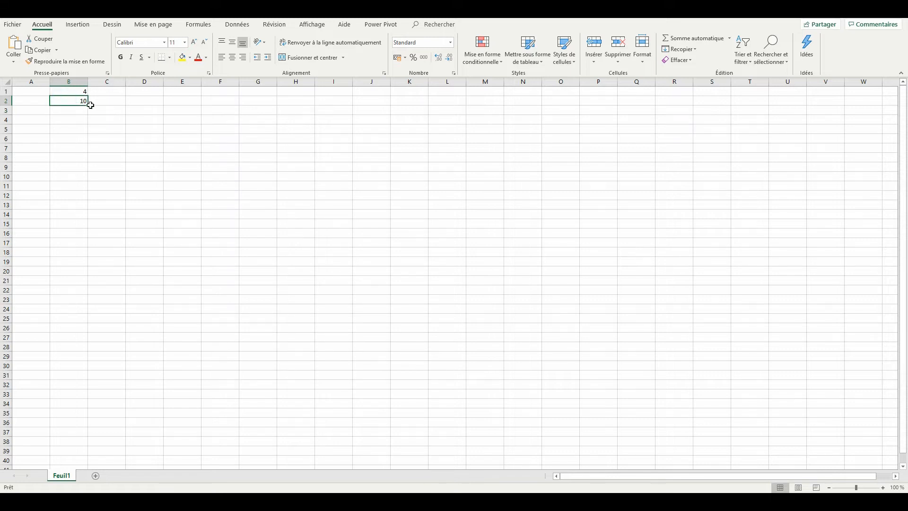
mouse_move(88, 107)
mouse_down()
mouse_move(59, 466)
mouse_move(71, 350)
mouse_move(85, 426)
mouse_move(89, 67)
mouse_move(86, 114)
mouse_move(84, 103)
mouse_up()
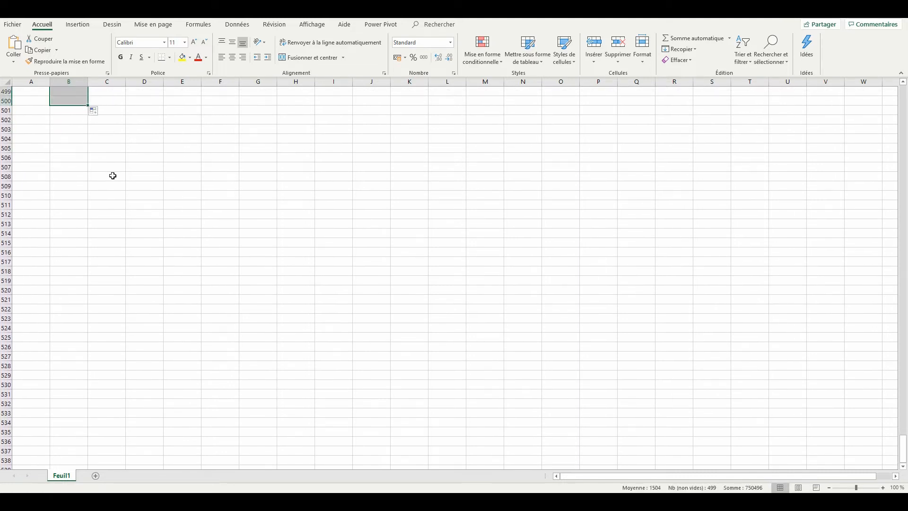
scroll(151, 189, up, 6)
scroll(142, 218, up, 3)
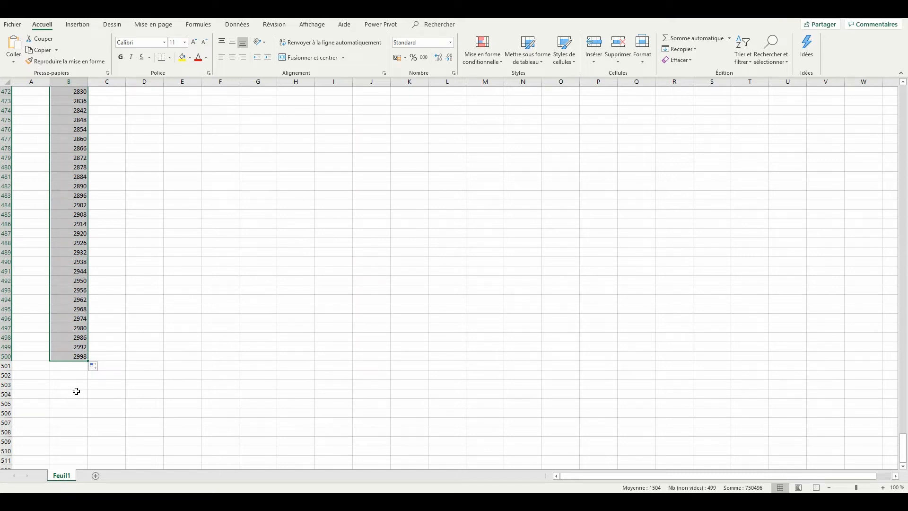
Look through column B for the first row with more than 525 places and select that cell
scroll(76, 391, up, 20)
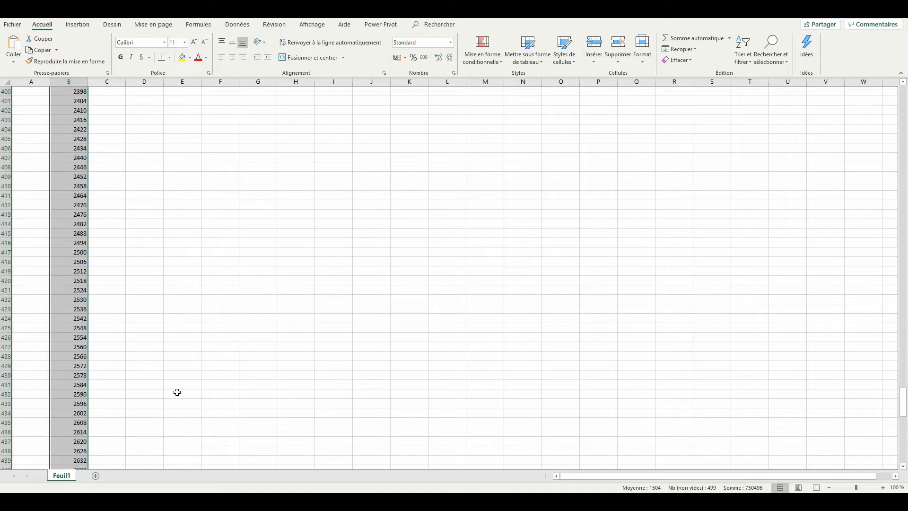
scroll(205, 338, up, 20)
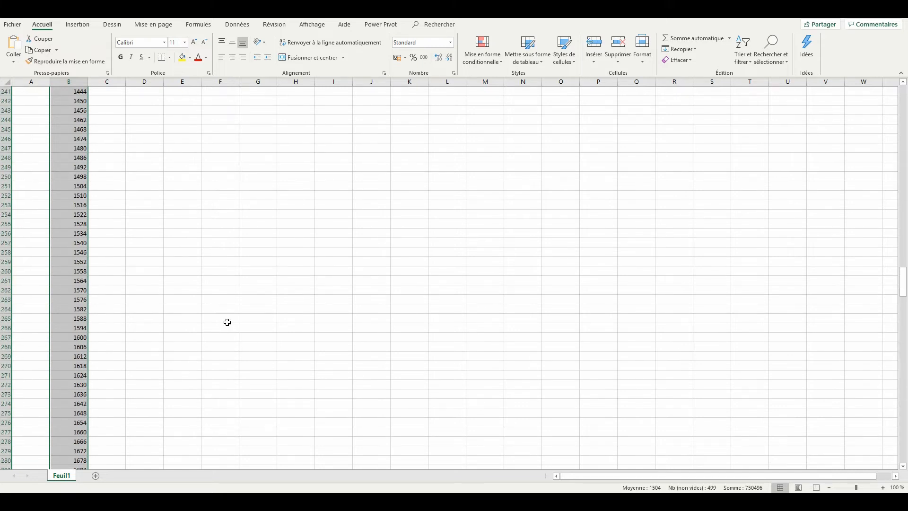
scroll(223, 318, up, 20)
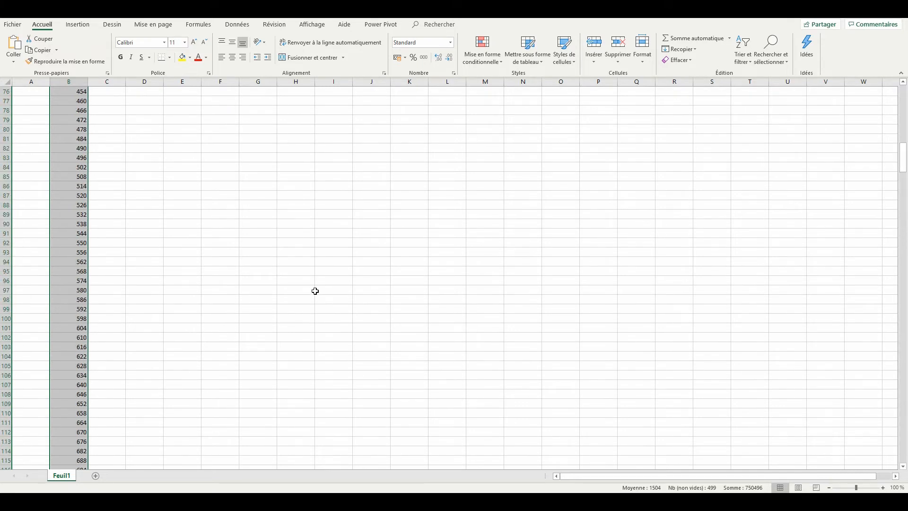
scroll(349, 275, up, 6)
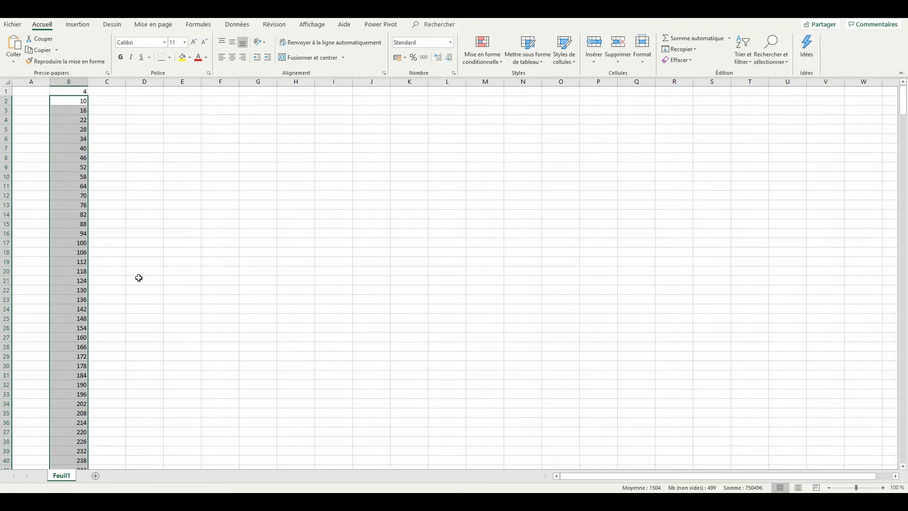
scroll(251, 219, down, 6)
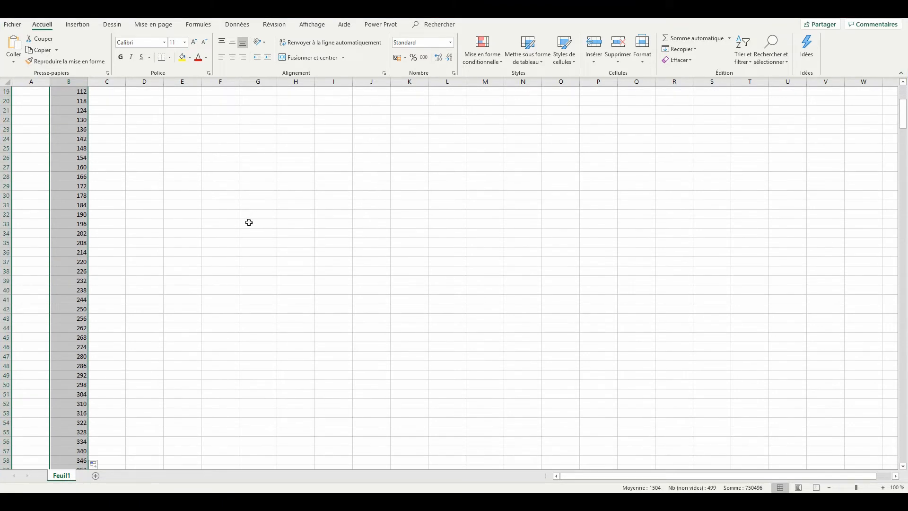
scroll(249, 223, down, 14)
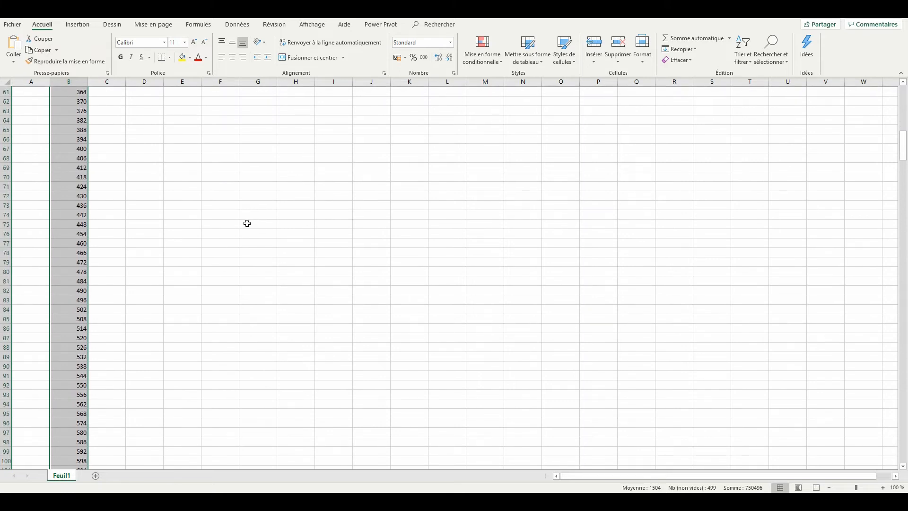
click(154, 251)
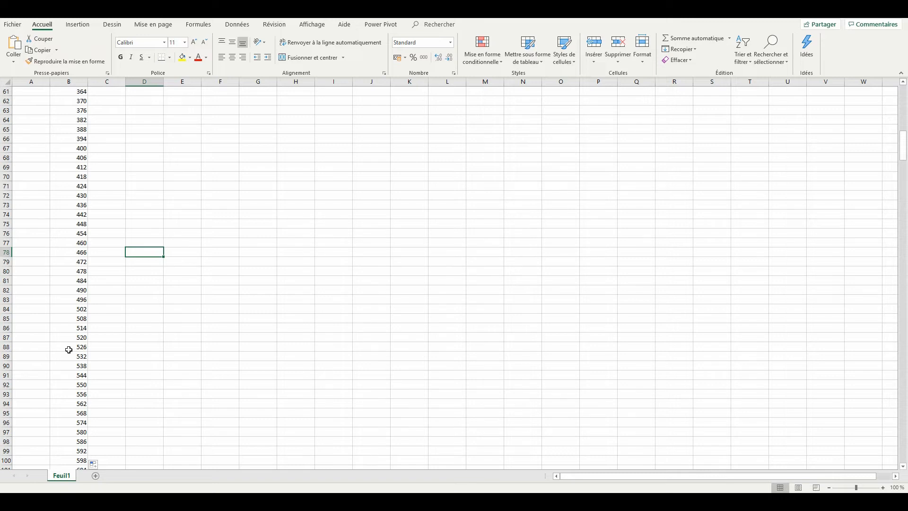
click(69, 350)
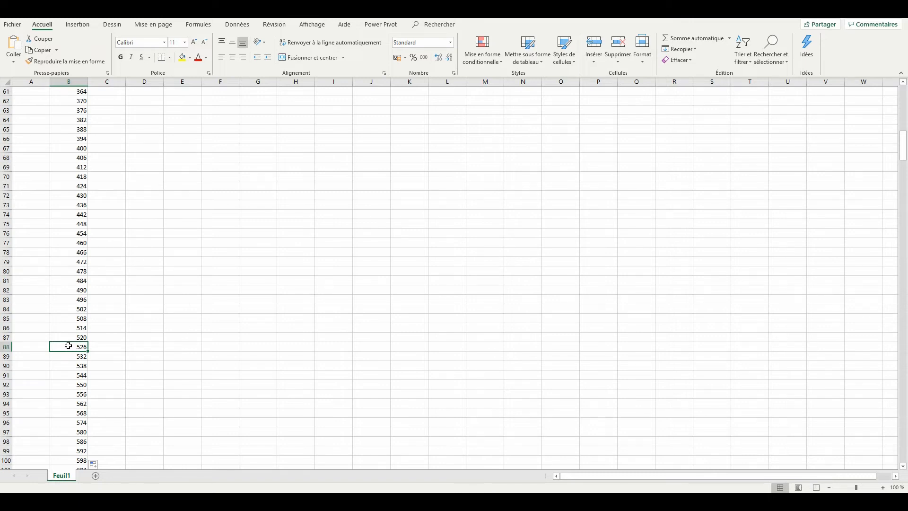
Enter the second sequence's first term 504 in C1 and the formula =C1-4 in C2
scroll(199, 389, up, 14)
scroll(198, 377, up, 6)
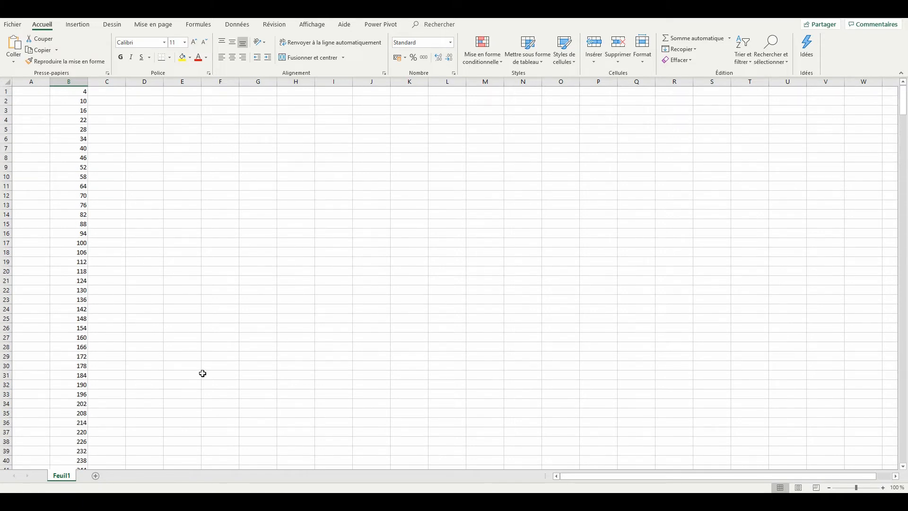
click(108, 90)
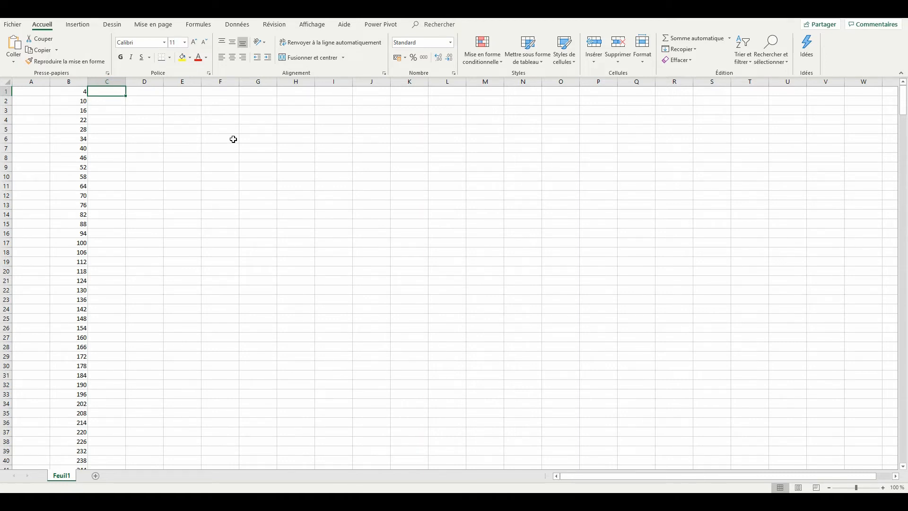
text(504)
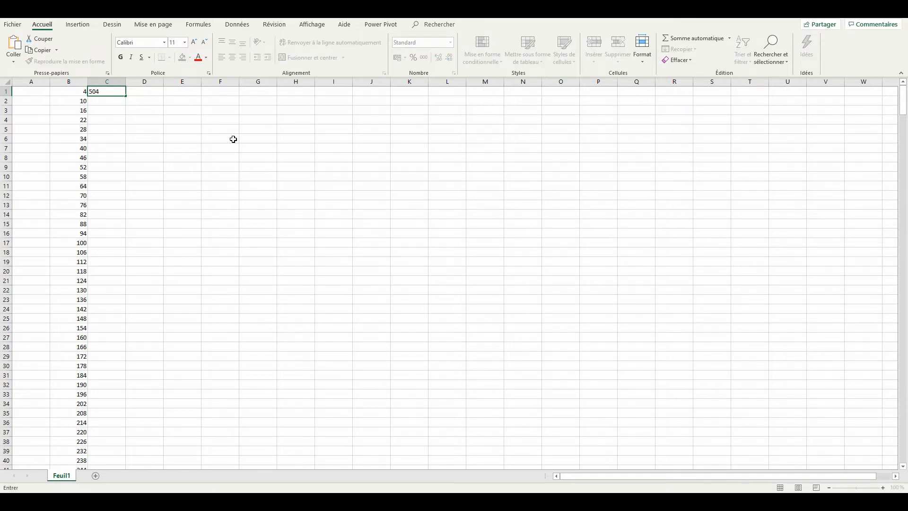
key(Return)
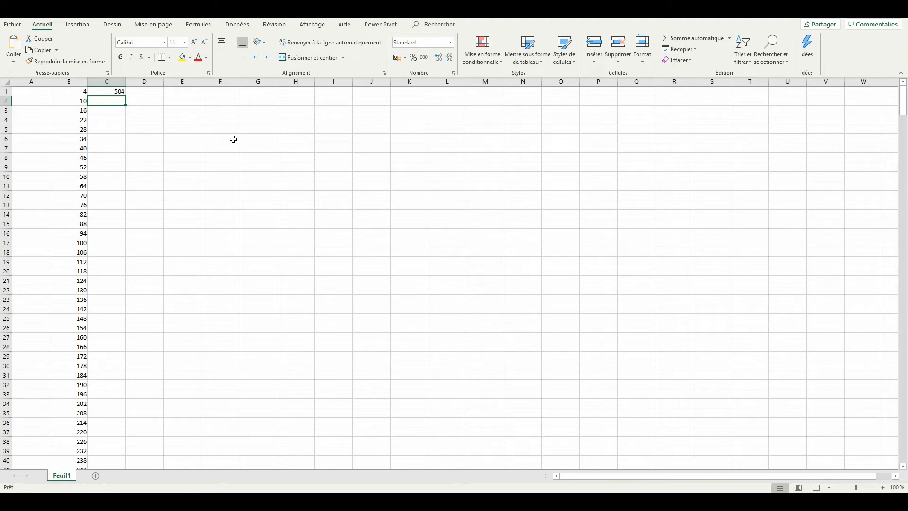
text(=)
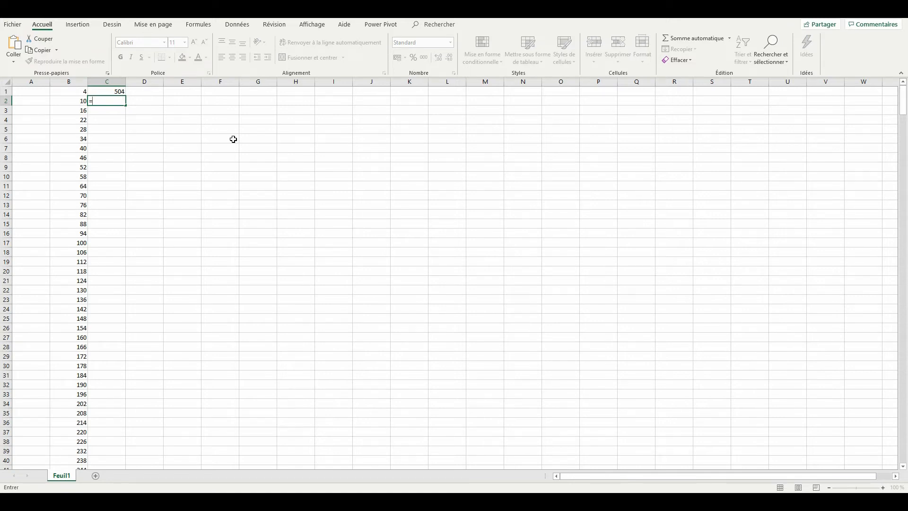
text(5)
click(112, 93)
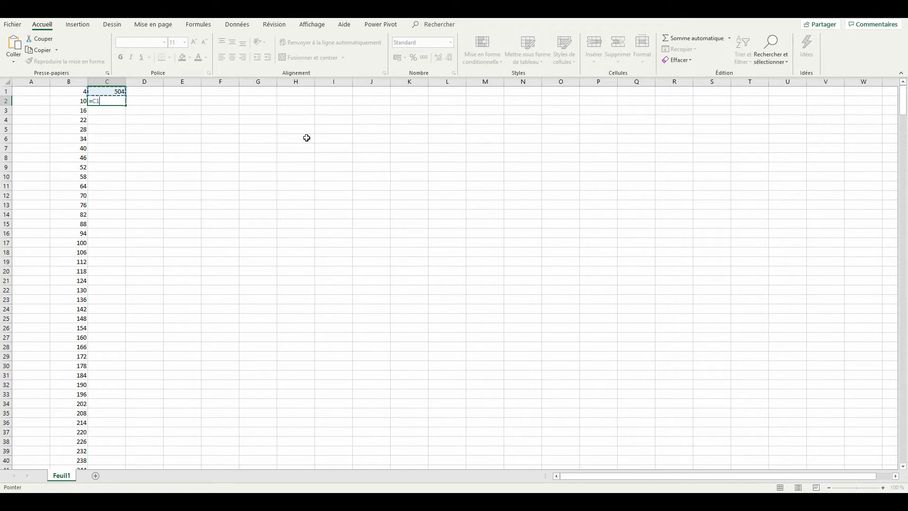
text(-4)
key(Return)
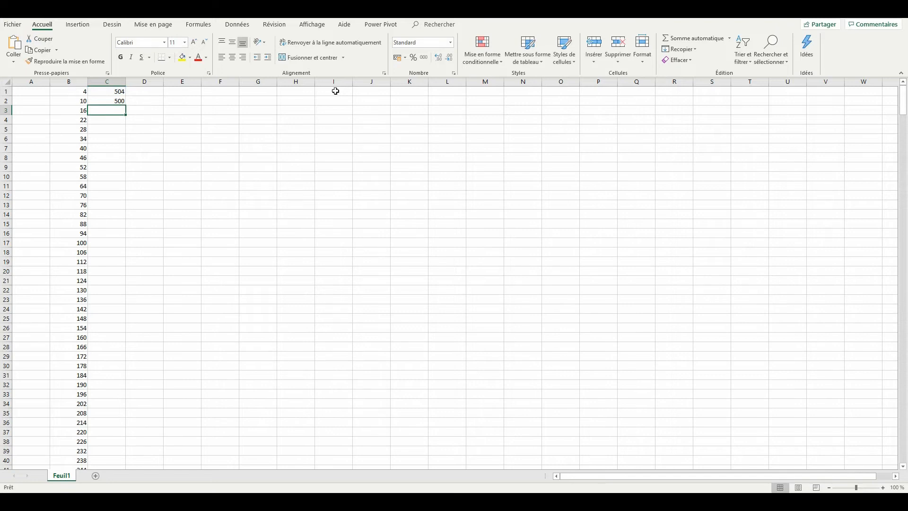
Fill the C2 formula down column C to C500
click(106, 98)
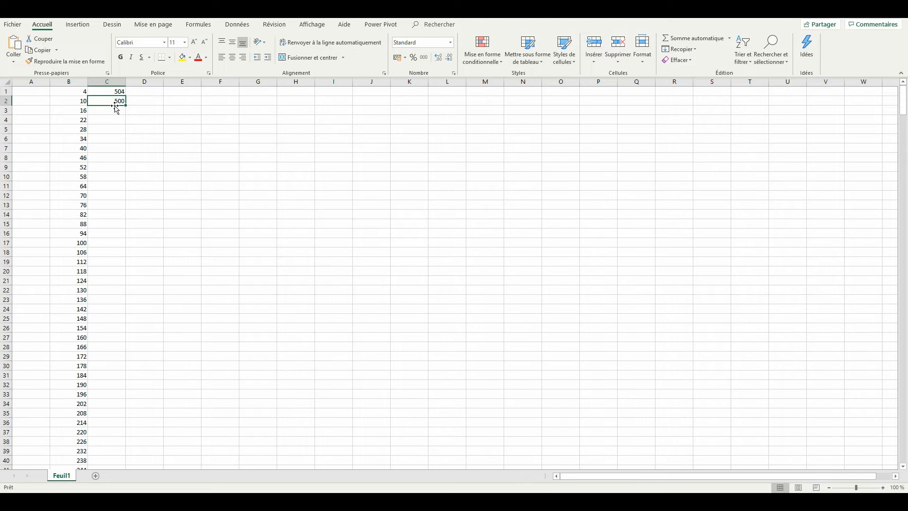
drag(126, 105, 125, 428)
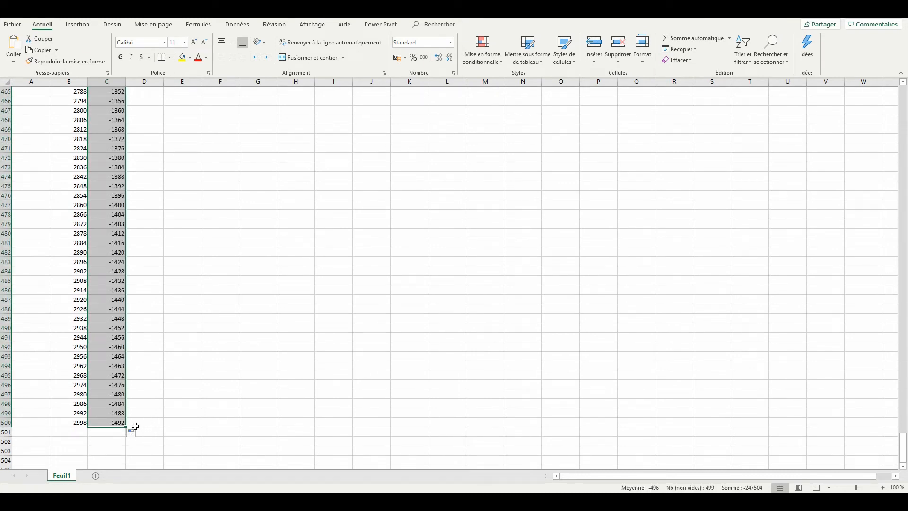
click(178, 383)
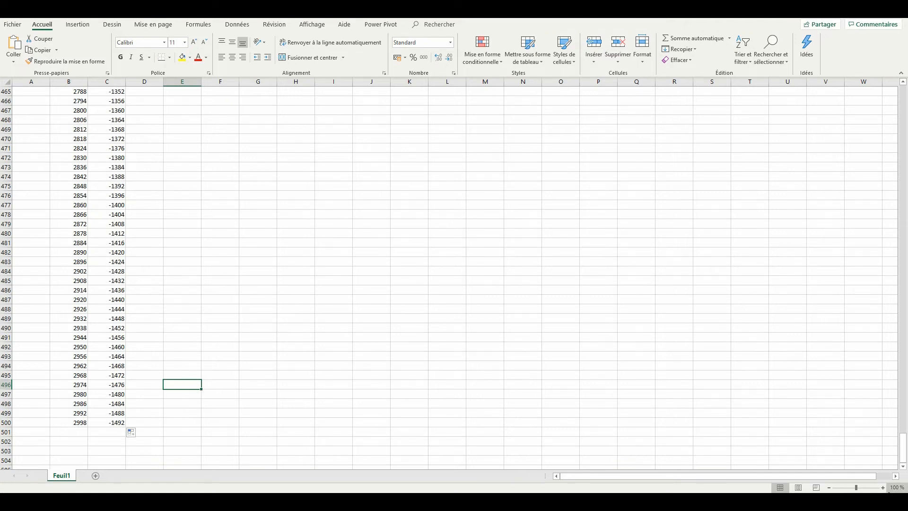
Magnify the sheet to 230% and try extending E496's fill handle down to E504 without keeping the fill
click(883, 488)
click(883, 488)
click(884, 488)
click(884, 487)
click(883, 488)
click(883, 488)
click(883, 488)
click(883, 488)
click(883, 487)
click(883, 488)
click(883, 487)
click(883, 488)
scroll(600, 338, down, 3)
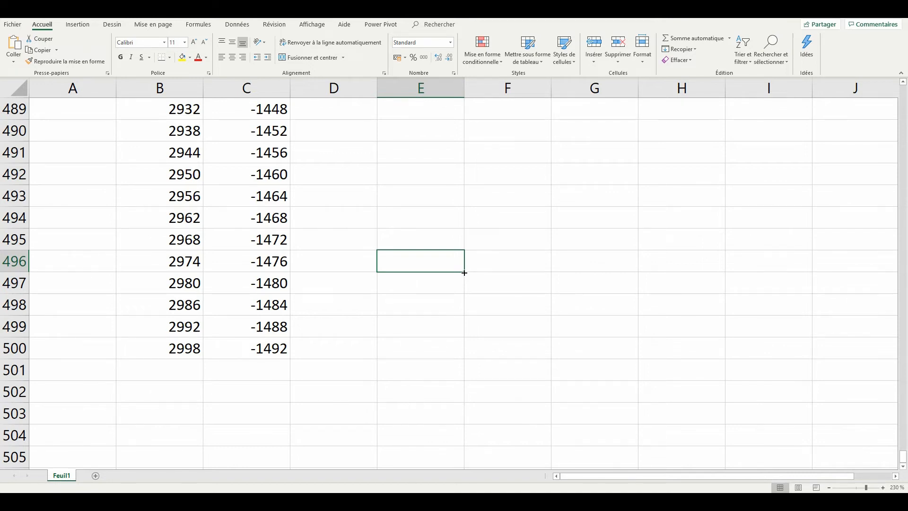
drag(464, 273, 452, 442)
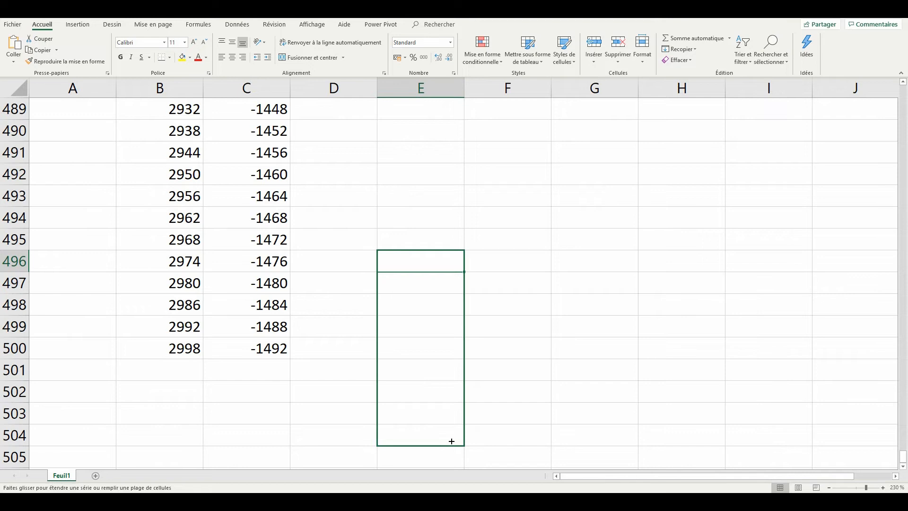
drag(452, 442, 479, 277)
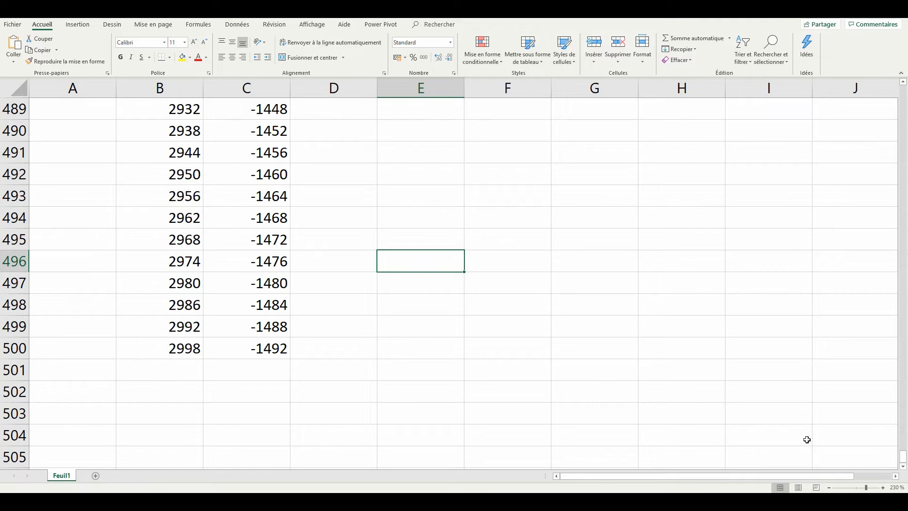
click(858, 488)
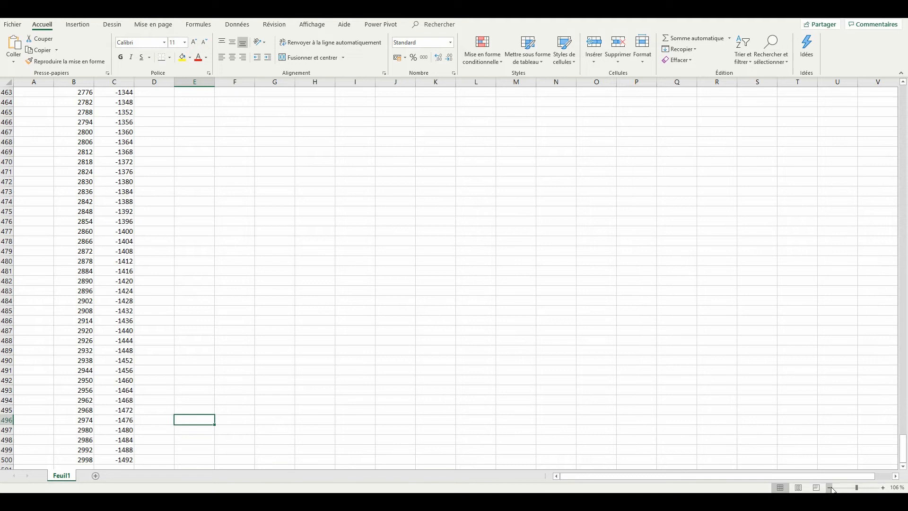
Inspect the formula copied into cell C474 without changing it
click(109, 199)
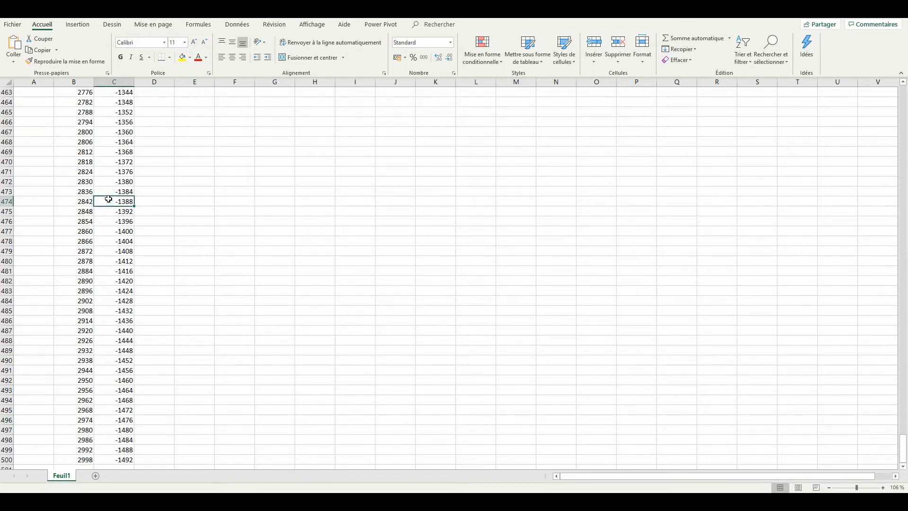
double_click(114, 199)
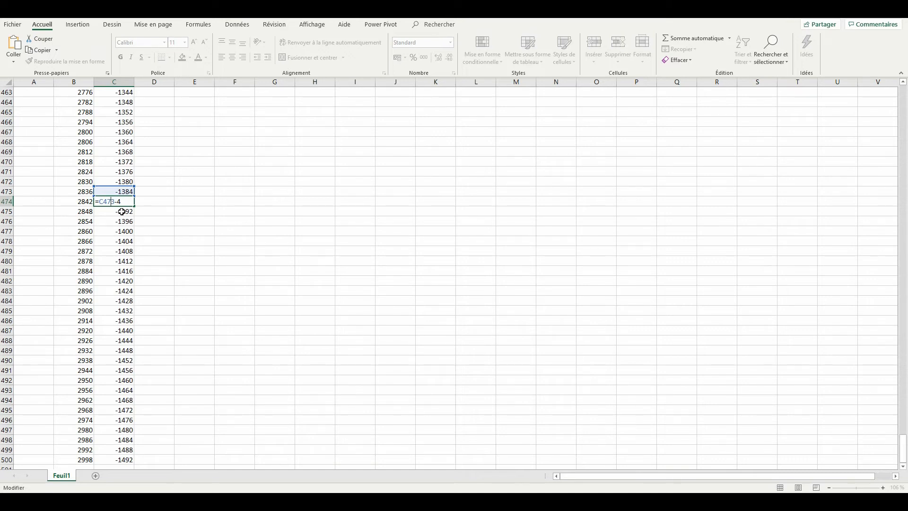
key(Return)
Look for the row where columns B and C hold equal values and select its cells from C to A
scroll(233, 218, up, 14)
scroll(233, 218, up, 20)
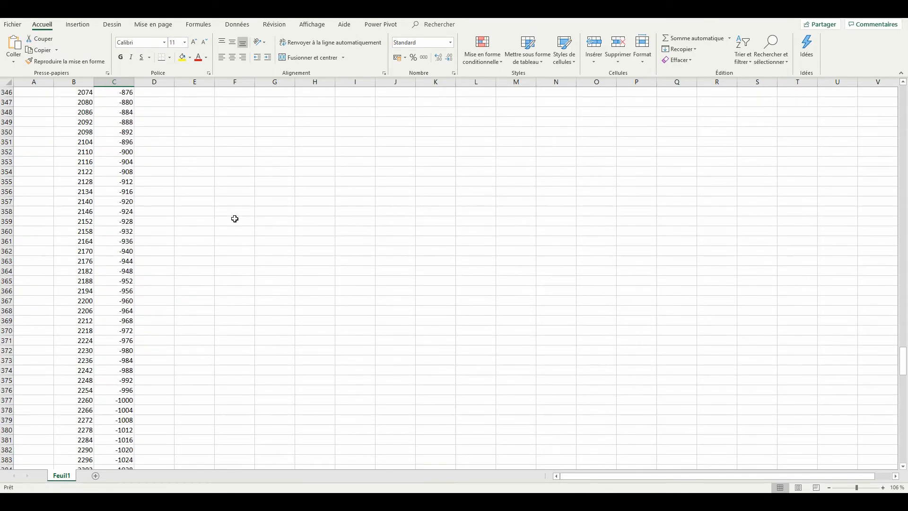
scroll(245, 236, up, 20)
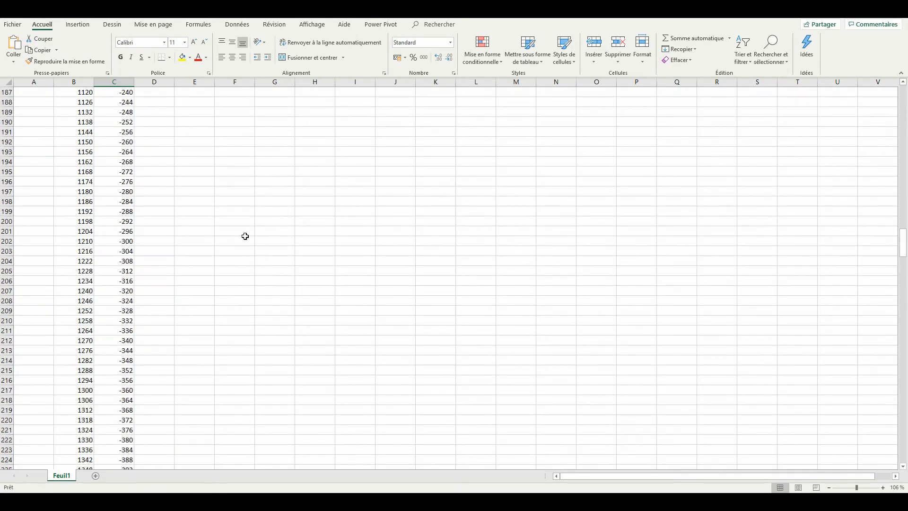
scroll(245, 236, up, 10)
scroll(245, 236, up, 1)
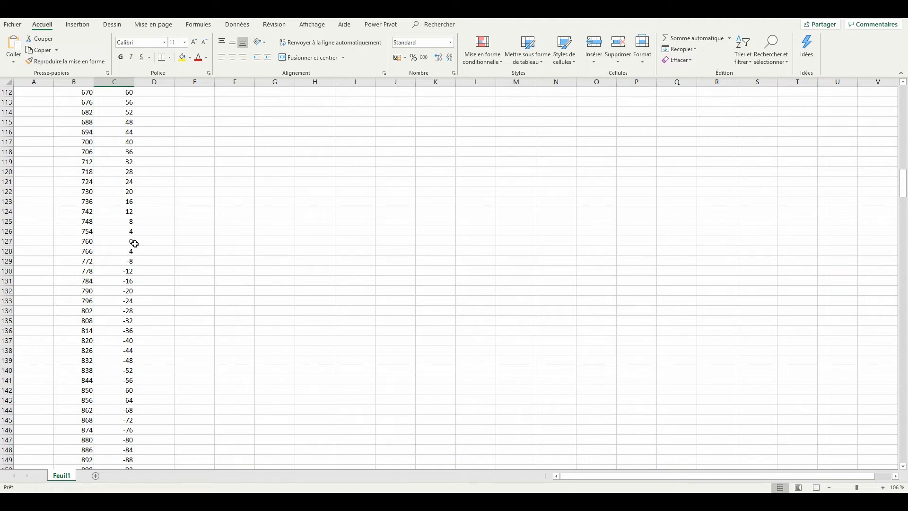
scroll(135, 244, up, 2)
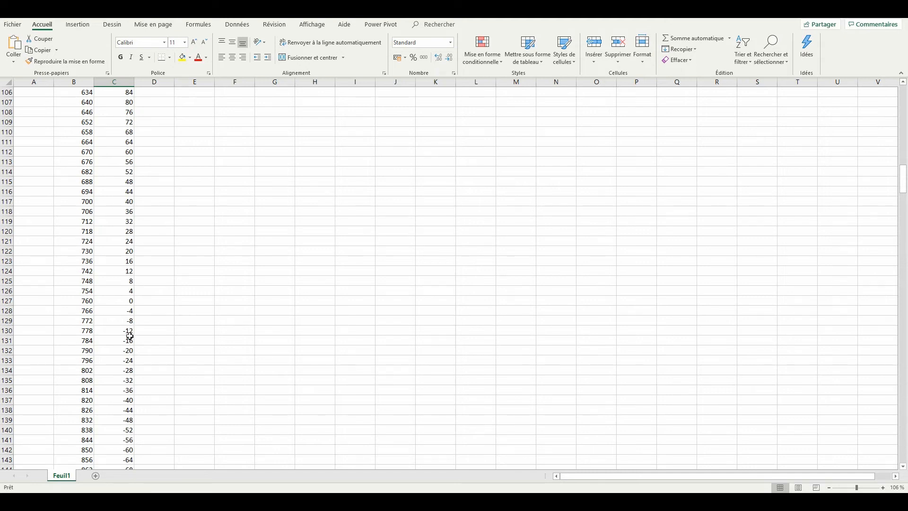
scroll(142, 325, up, 11)
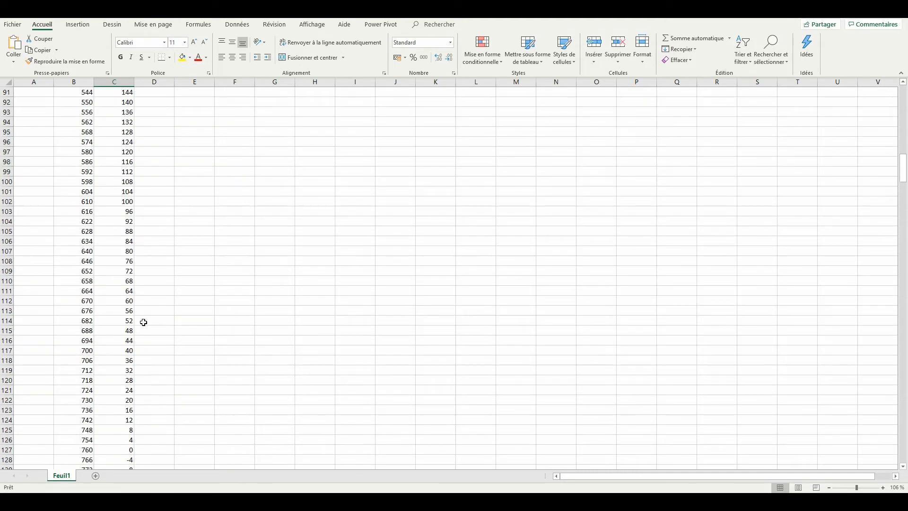
scroll(142, 324, up, 10)
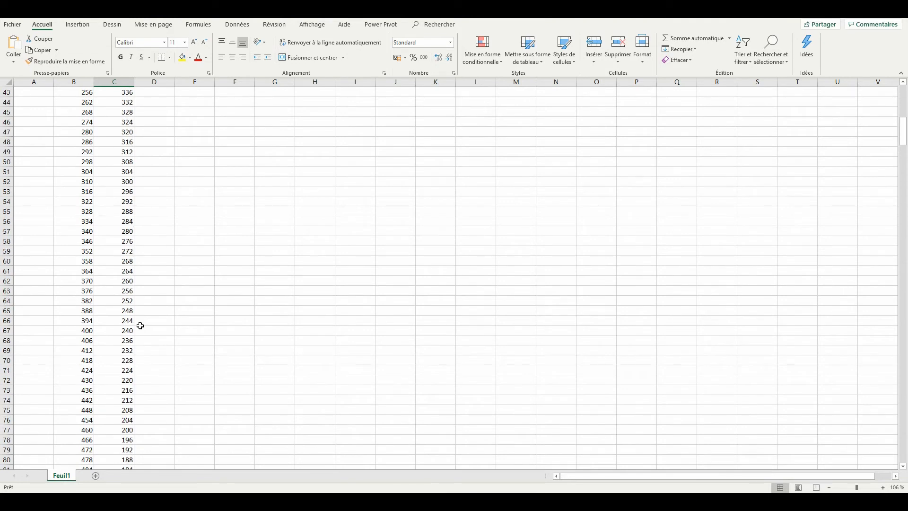
scroll(139, 328, up, 1)
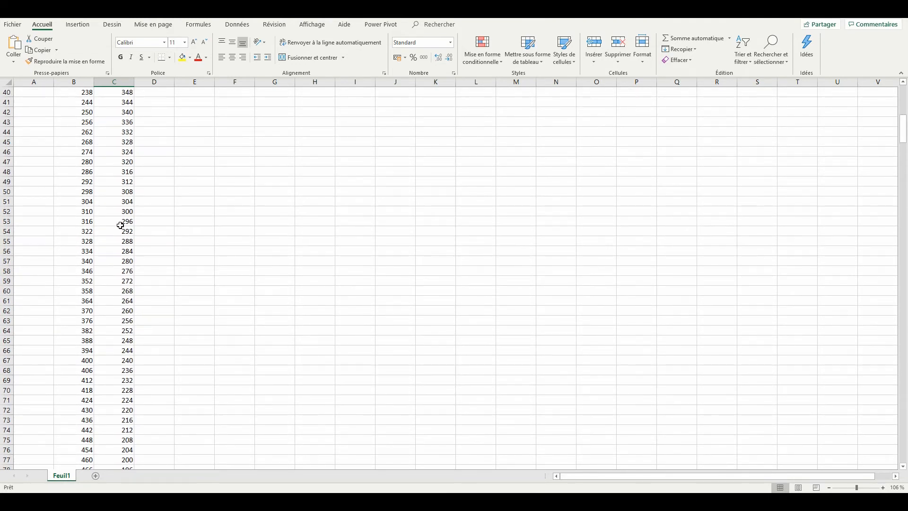
drag(126, 201, 48, 203)
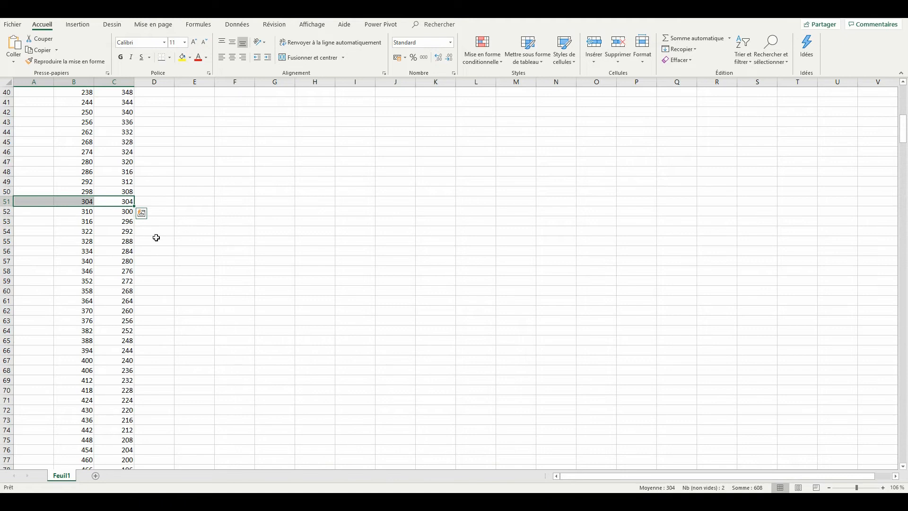
Start the term index in column A with 0 in A1 and 1 in A2
scroll(156, 238, up, 13)
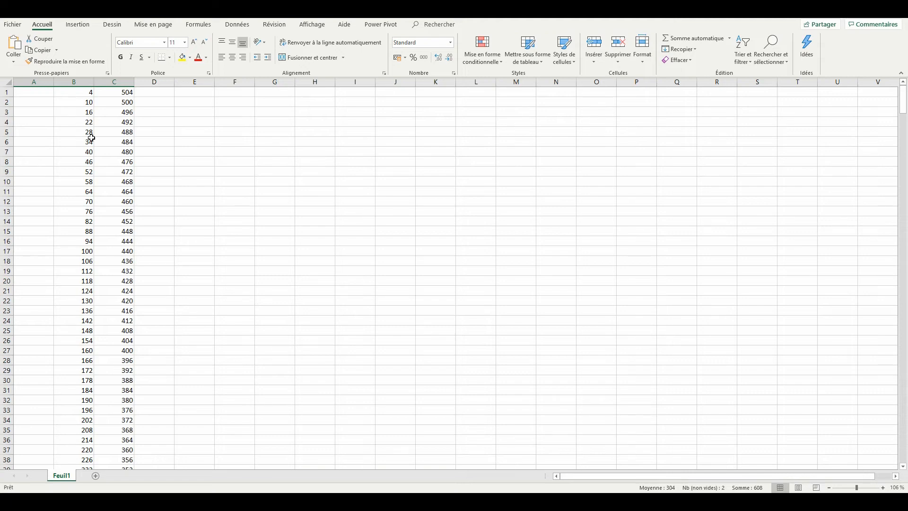
click(20, 95)
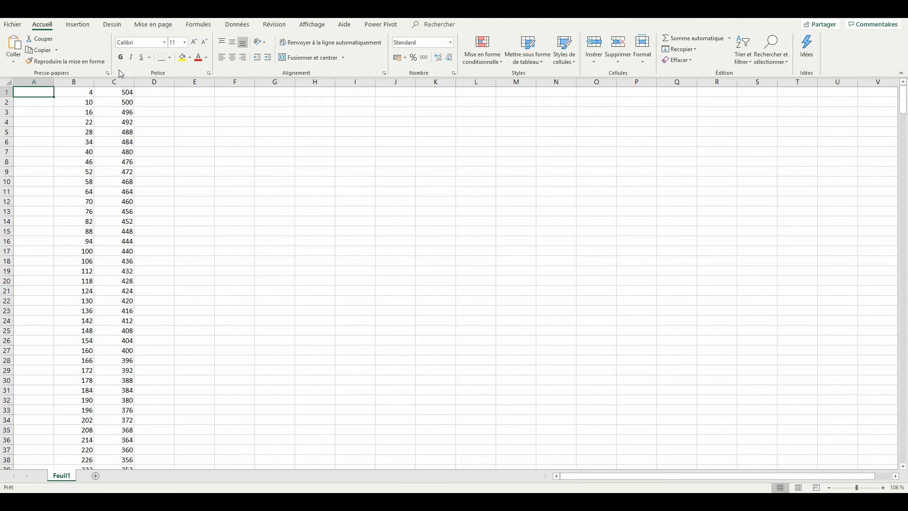
text(0)
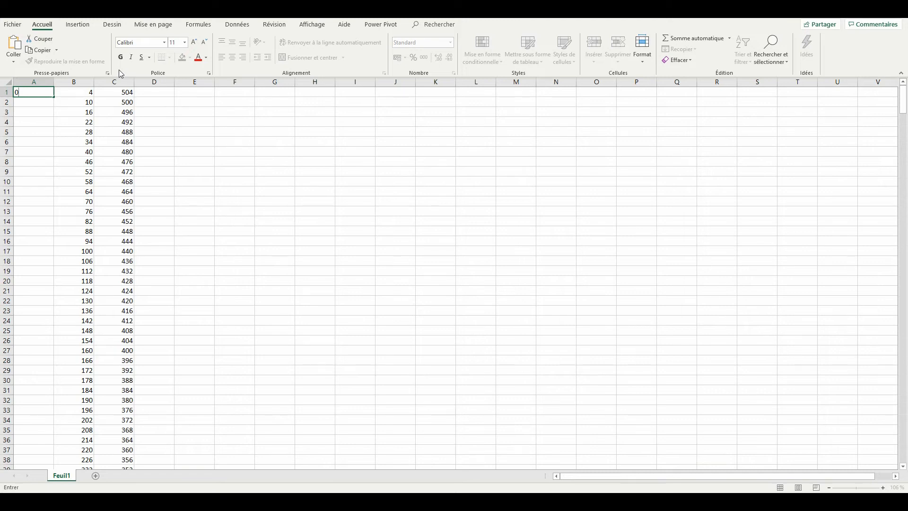
key(Return)
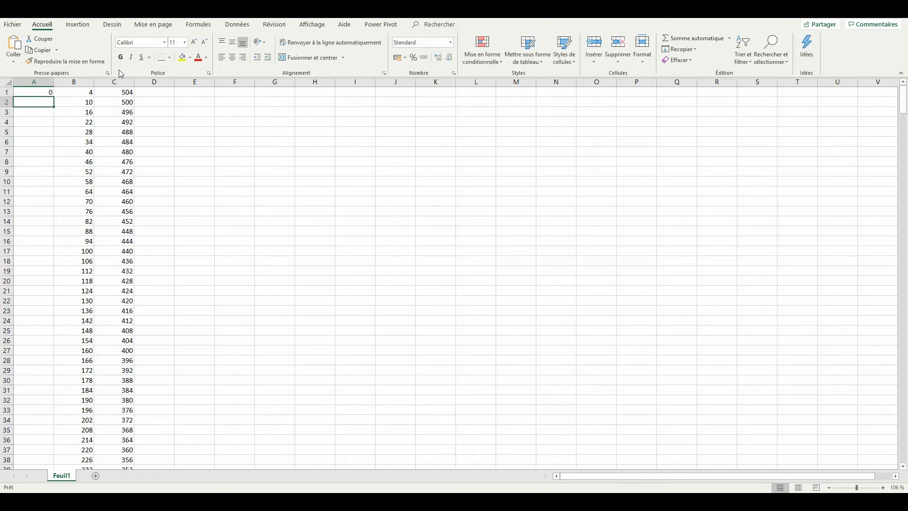
text(1)
key(Return)
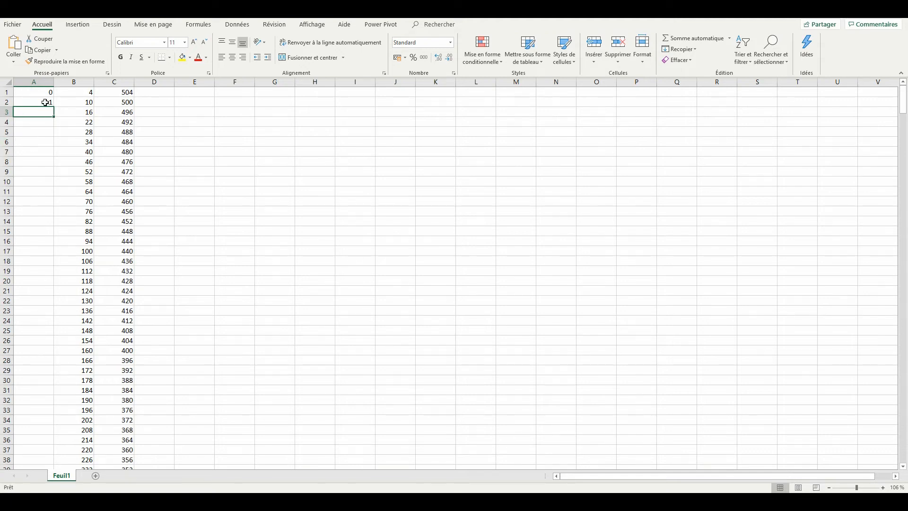
Extend the index series from A1:A2 down column A to A500
mouse_move(42, 93)
mouse_down()
mouse_move(54, 116)
mouse_move(61, 487)
mouse_move(42, 451)
mouse_up()
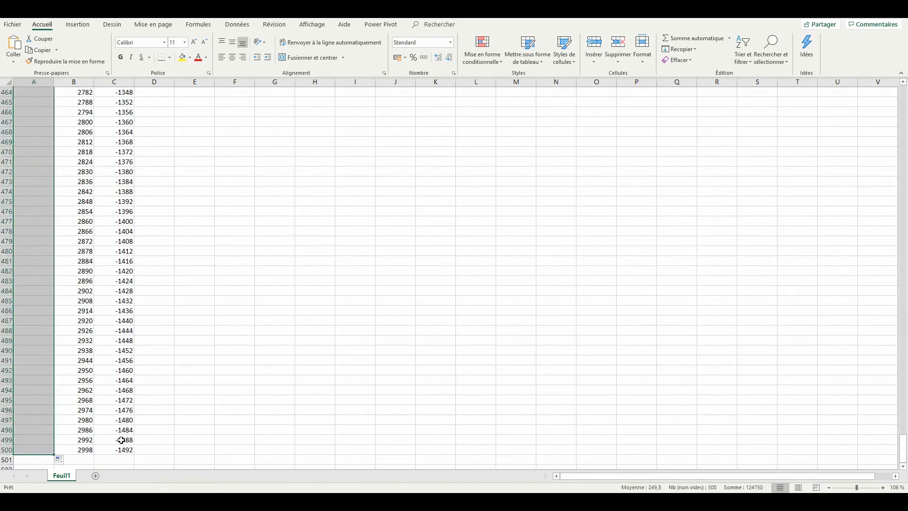
scroll(39, 371, up, 20)
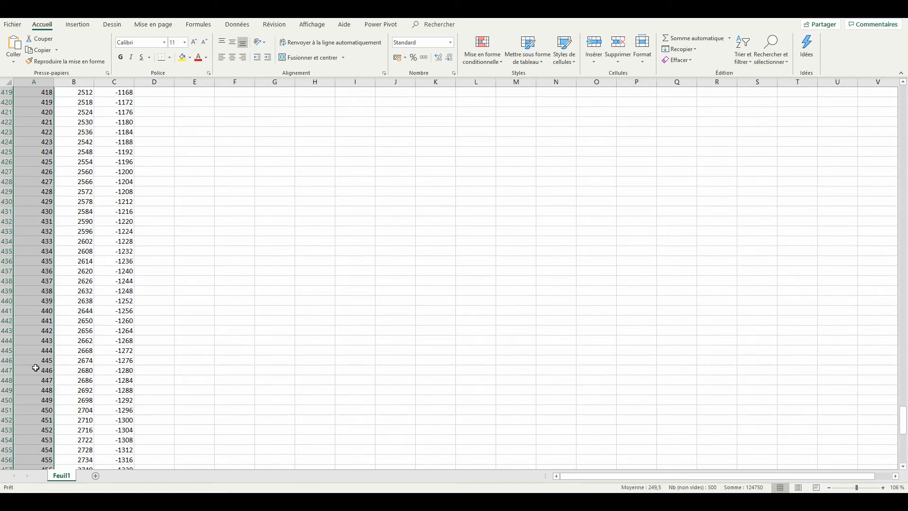
scroll(35, 351, up, 20)
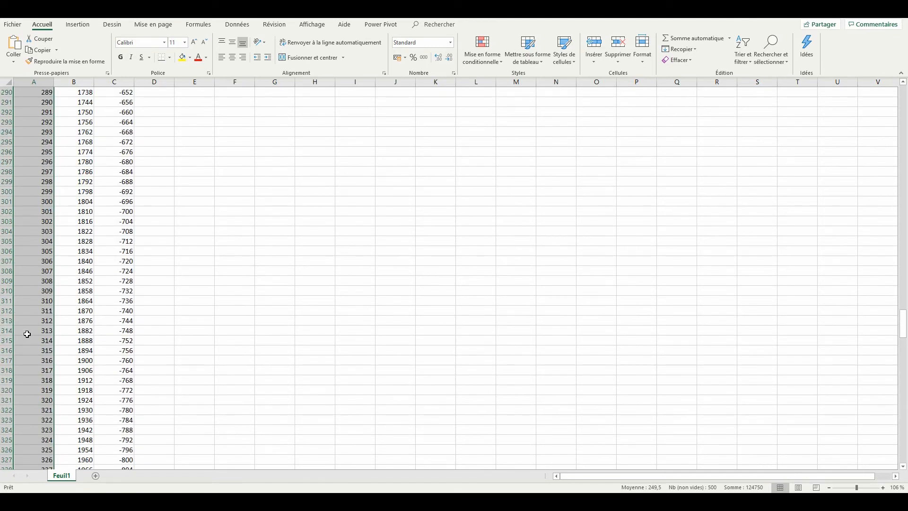
scroll(27, 334, up, 20)
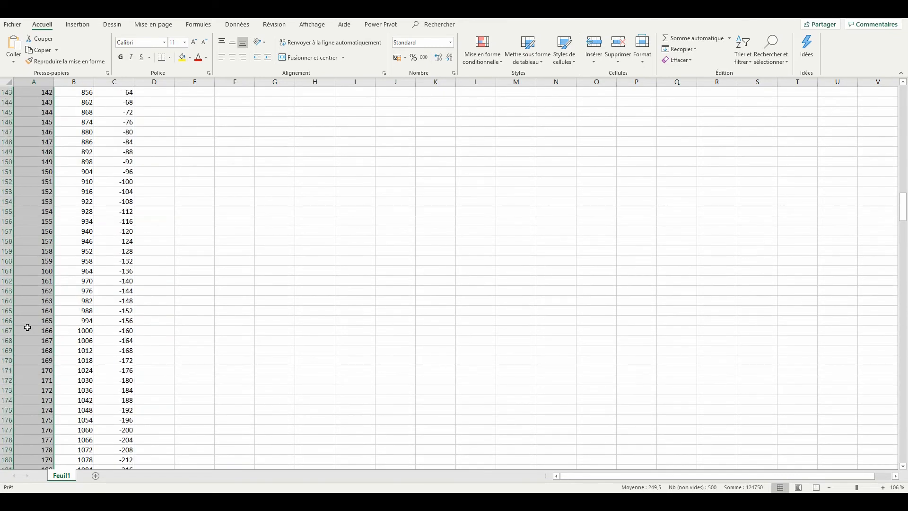
scroll(34, 301, up, 20)
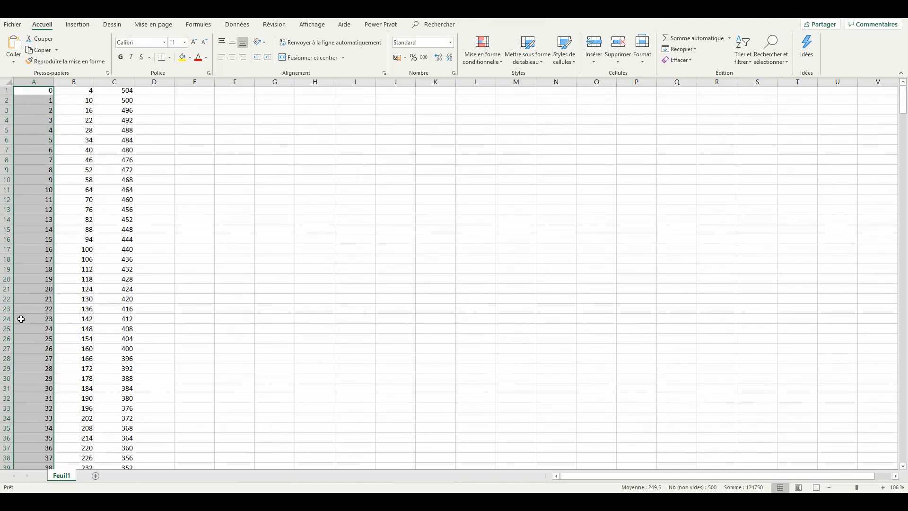
click(205, 192)
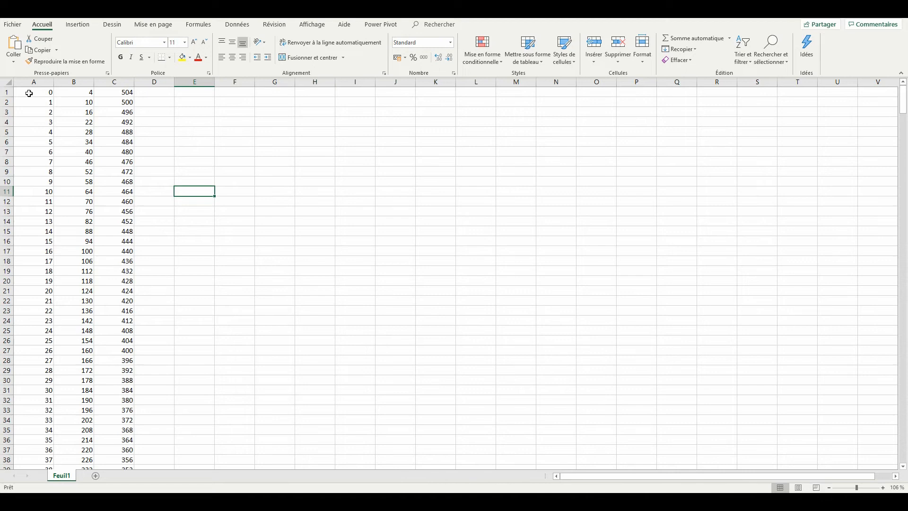
Insert a markers-only scatter chart of both sequences from the range A1:C500
drag(27, 90, 125, 450)
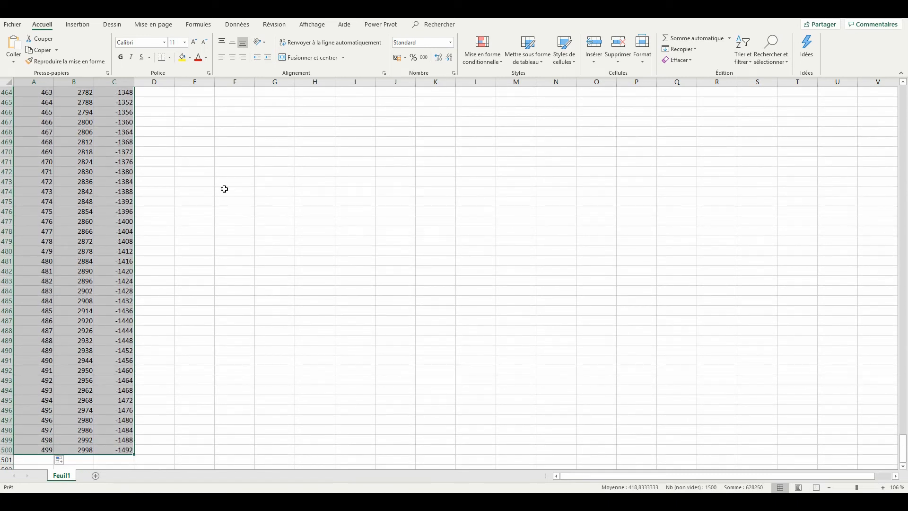
click(79, 25)
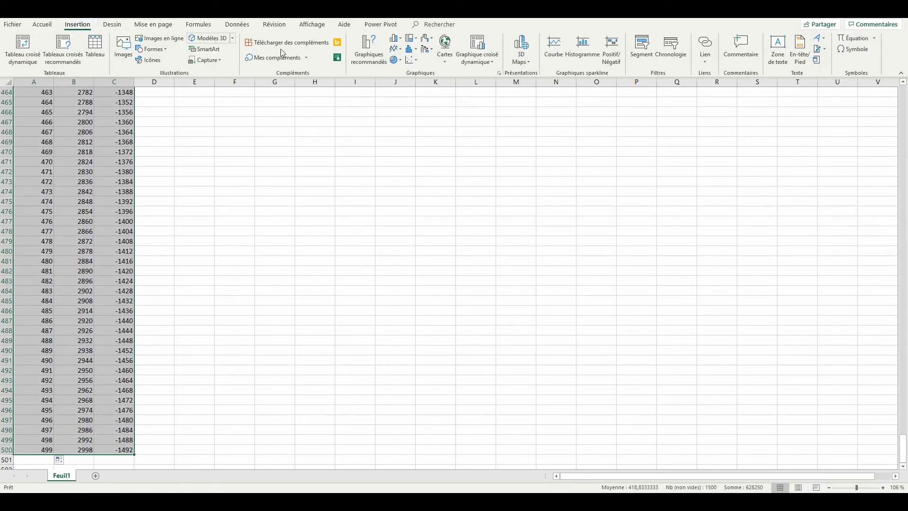
click(416, 63)
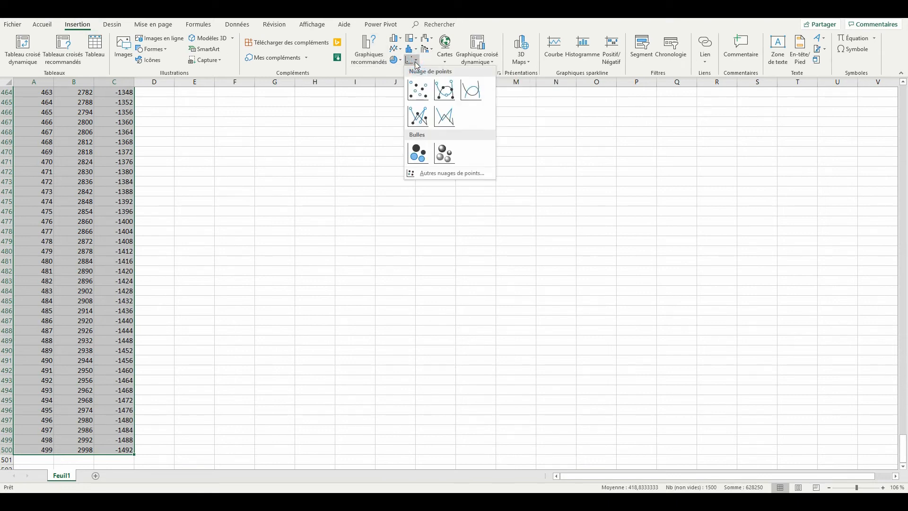
click(419, 90)
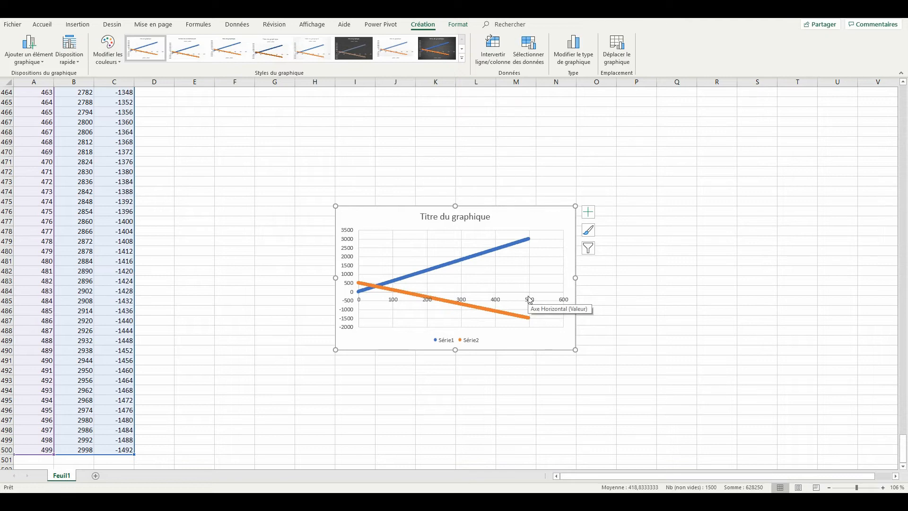
Enlarge the scatter chart from its corners until it spans columns C to V and reaches below row 508
drag(575, 206, 766, 116)
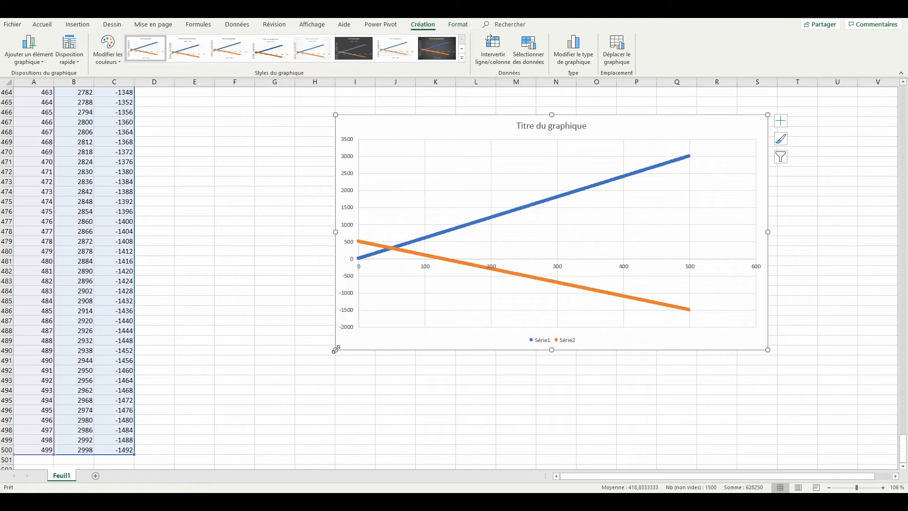
drag(335, 349, 175, 438)
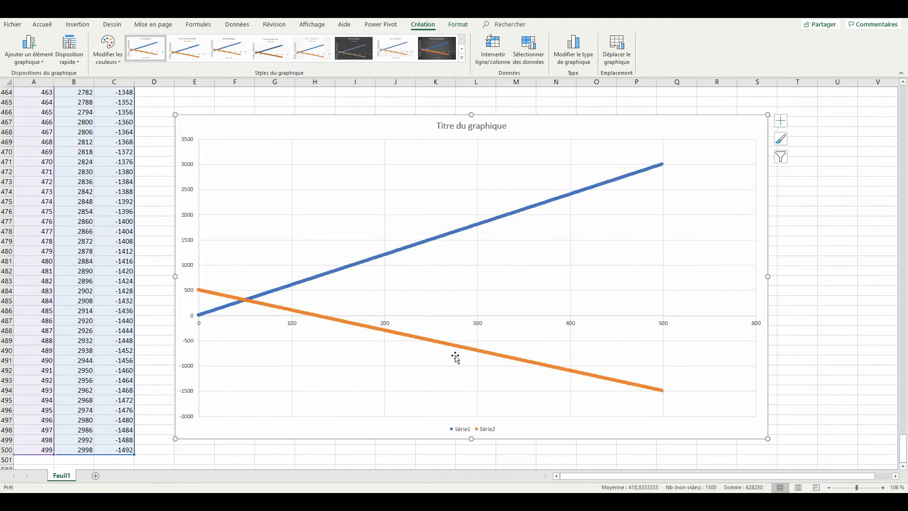
scroll(455, 358, down, 1)
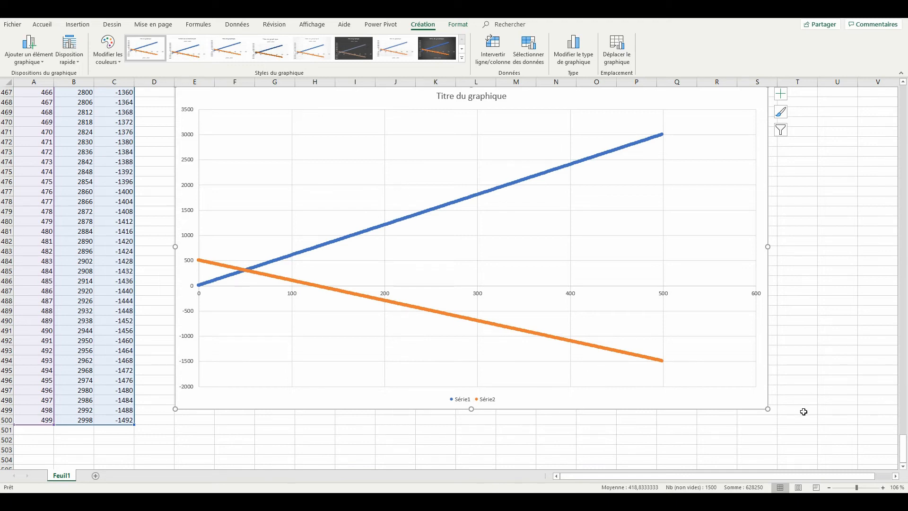
drag(770, 408, 849, 452)
scroll(567, 350, down, 1)
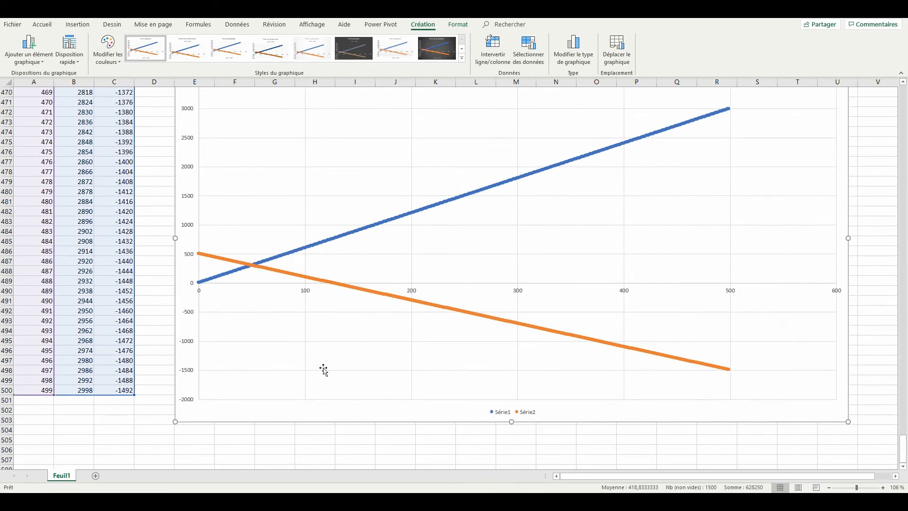
drag(175, 421, 97, 459)
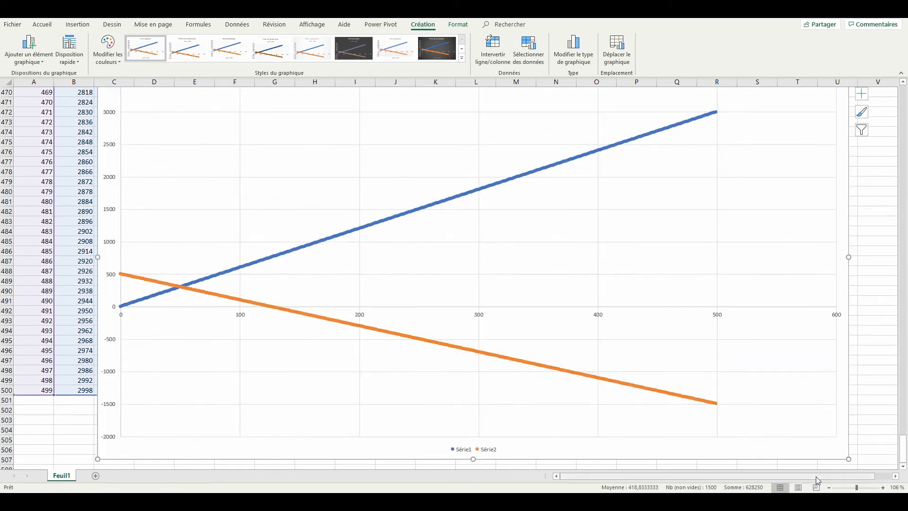
drag(849, 458, 883, 478)
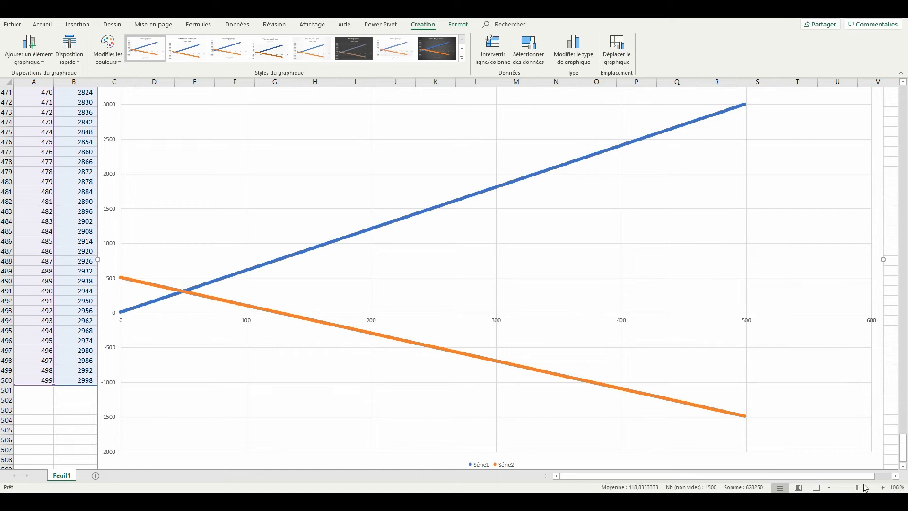
Move the large scatter chart off column C so that it starts at column D beside row 463
drag(858, 487, 879, 488)
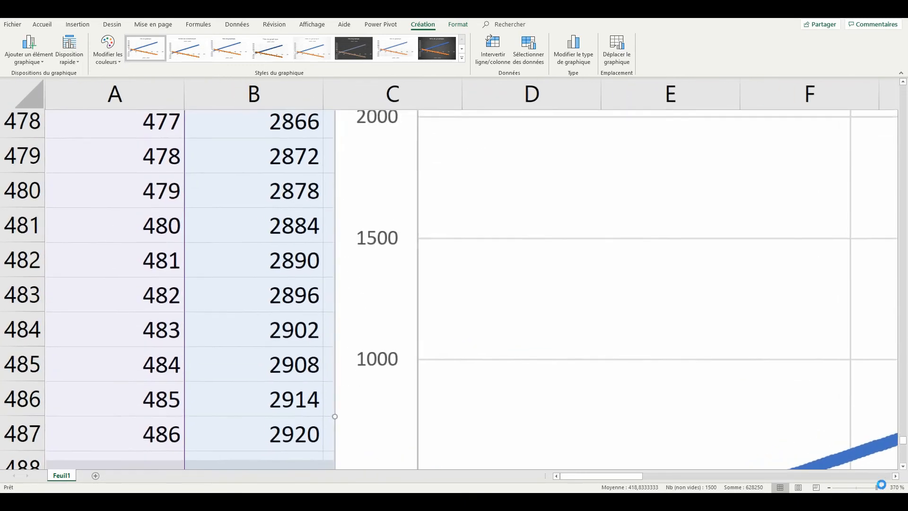
scroll(715, 366, down, 3)
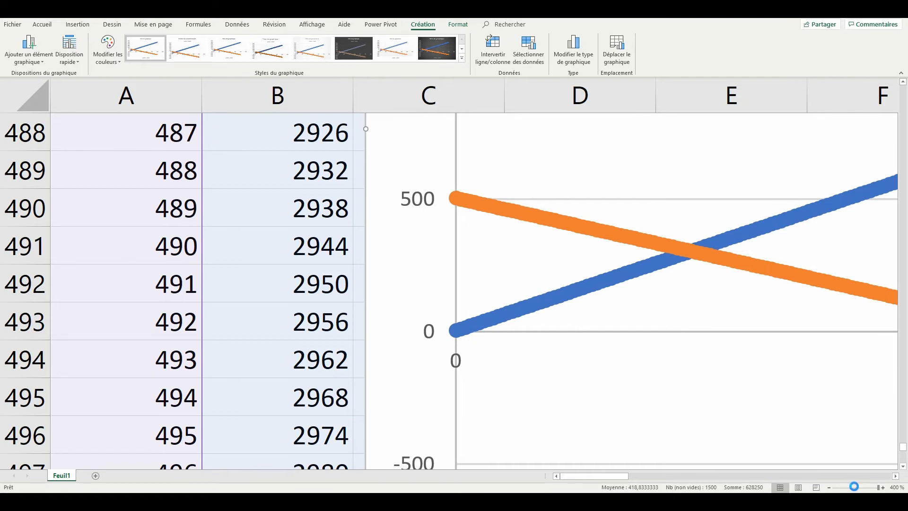
click(855, 488)
scroll(609, 341, down, 5)
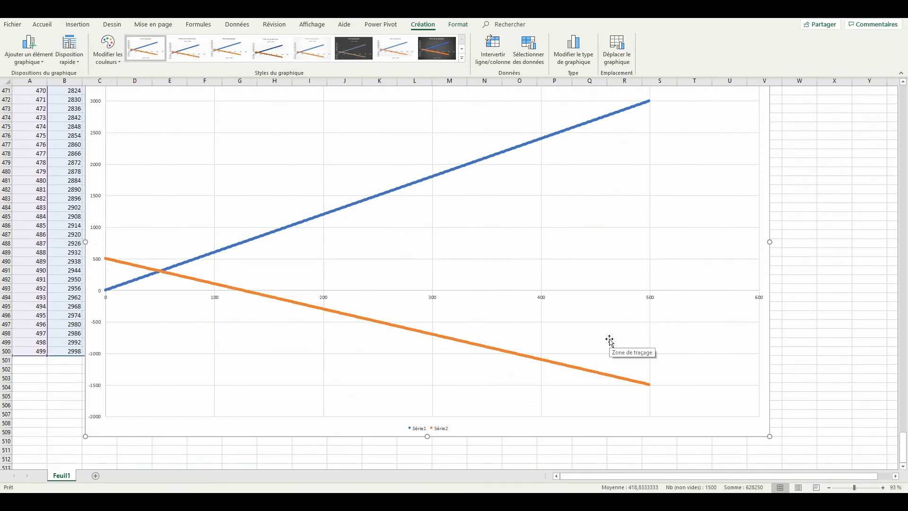
scroll(288, 271, up, 13)
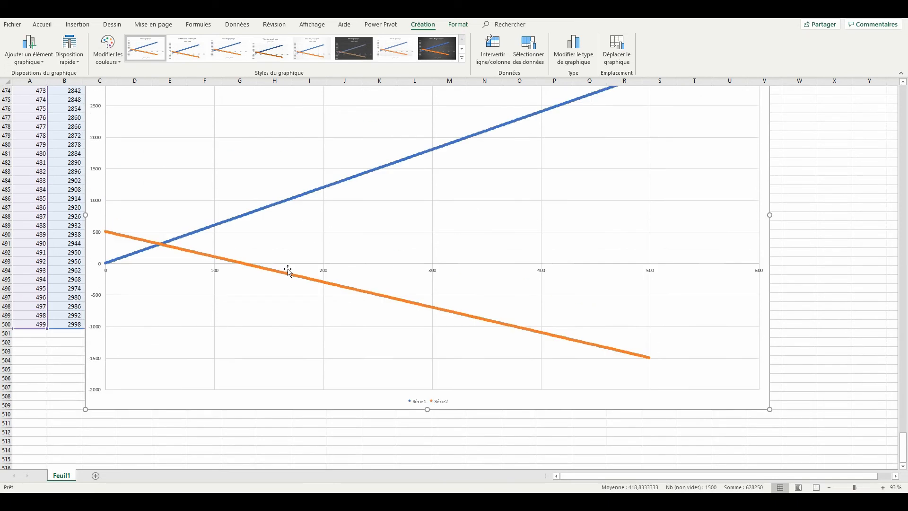
scroll(289, 265, down, 7)
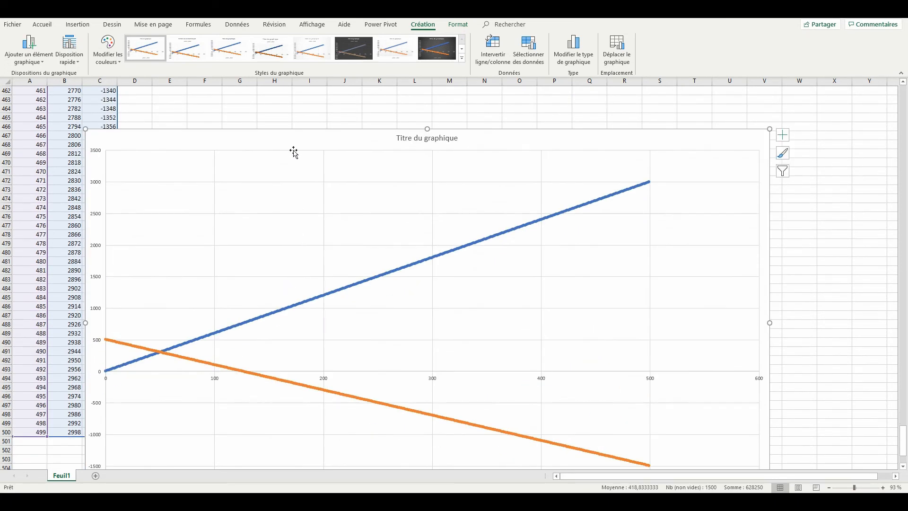
drag(304, 138, 343, 106)
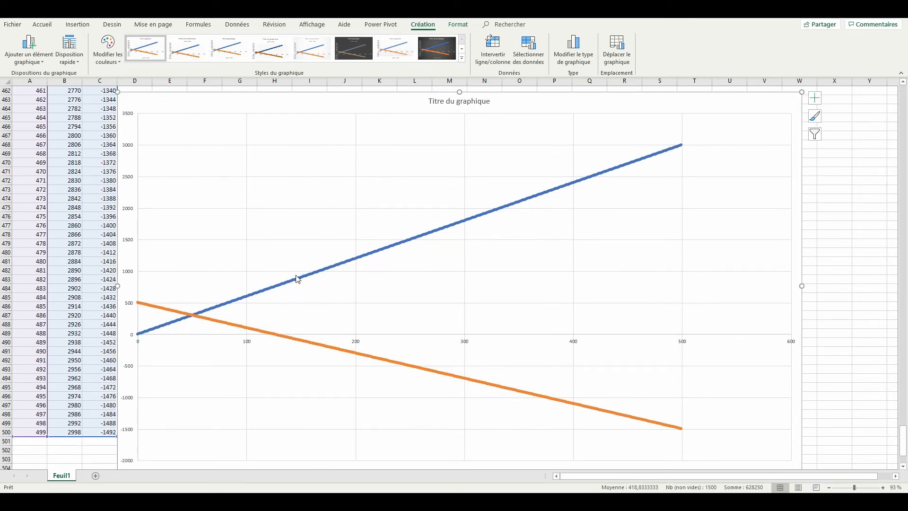
Insert a second markers-only scatter chart of both sequences from the range A1:C21
scroll(305, 263, up, 2)
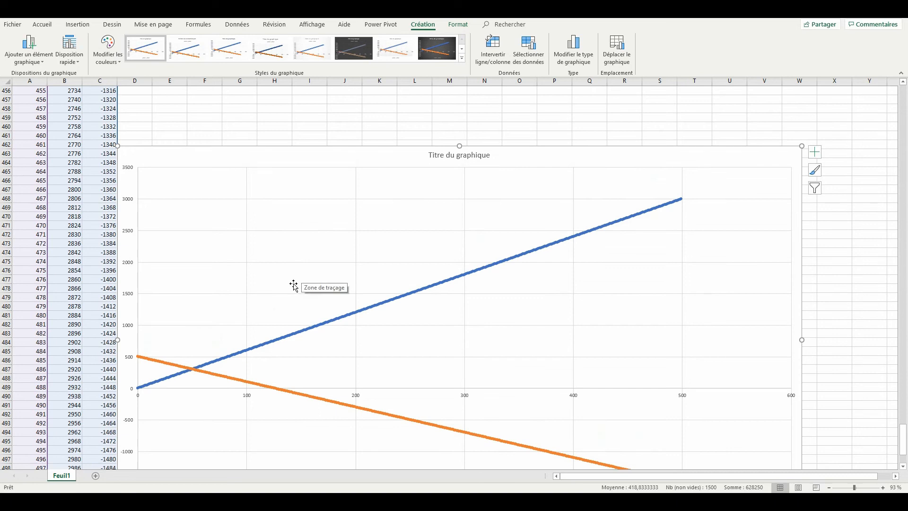
scroll(298, 267, up, 20)
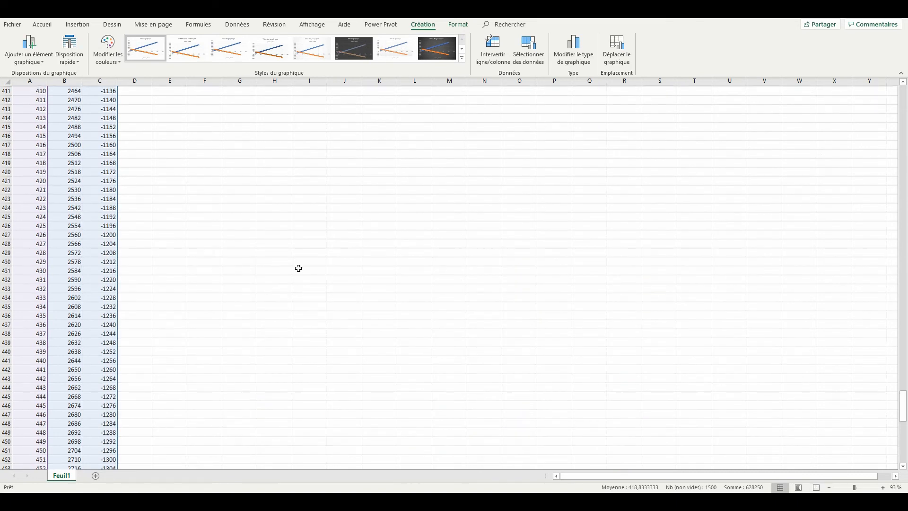
scroll(305, 275, up, 20)
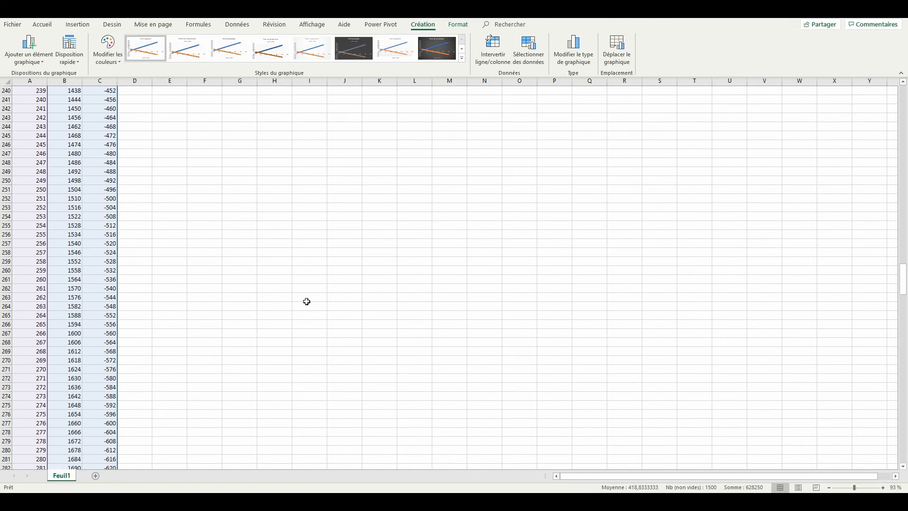
scroll(309, 302, up, 20)
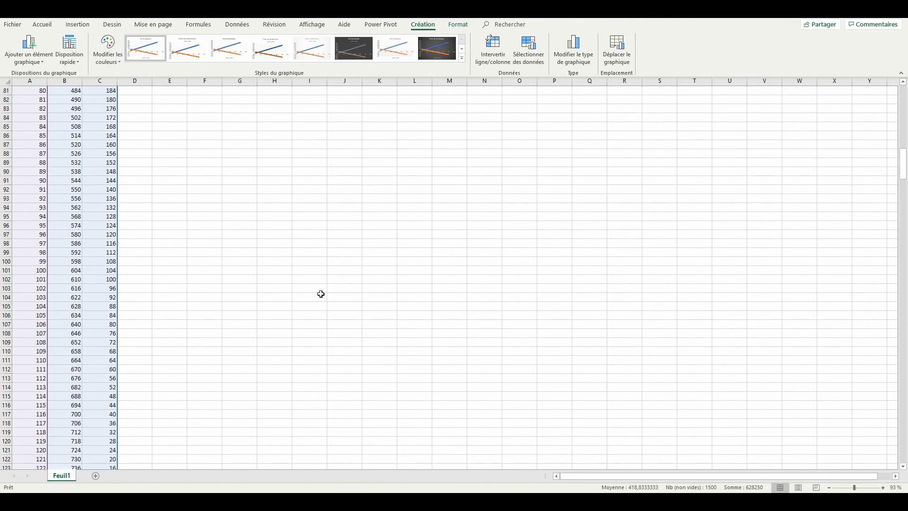
scroll(333, 305, up, 15)
click(252, 148)
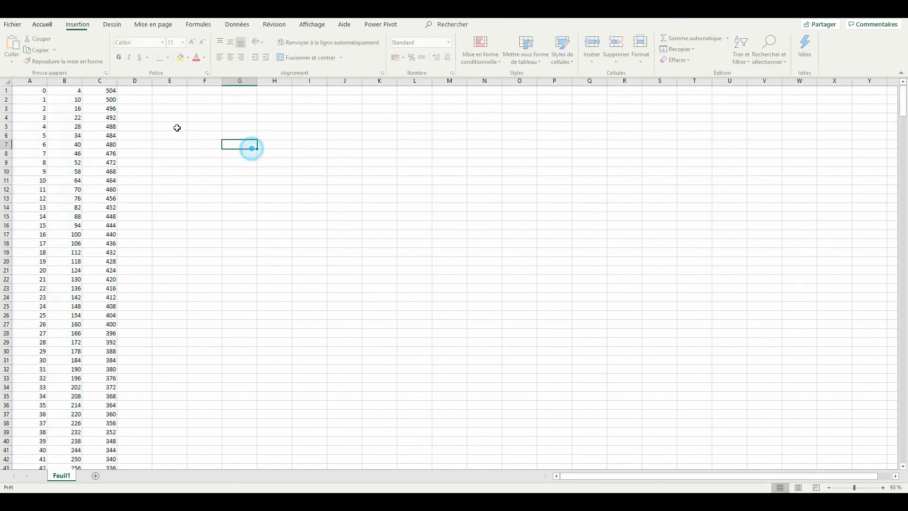
drag(22, 88, 101, 270)
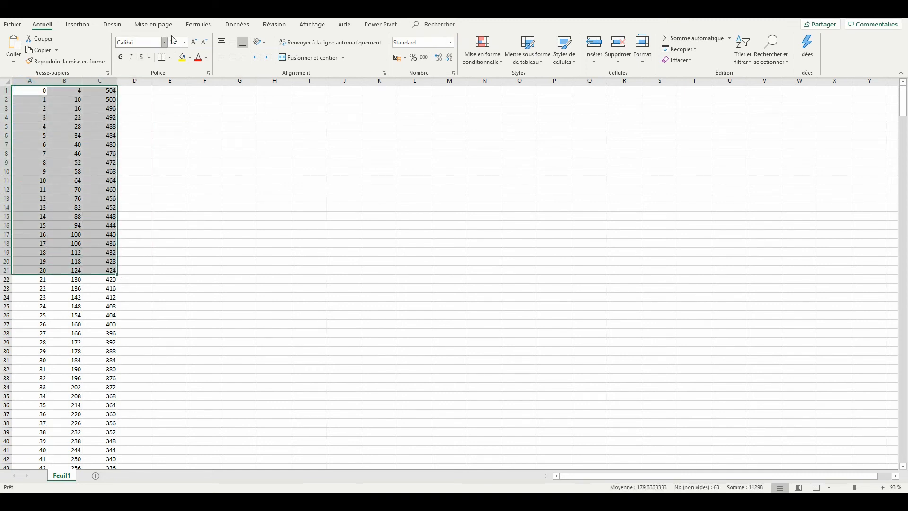
click(87, 24)
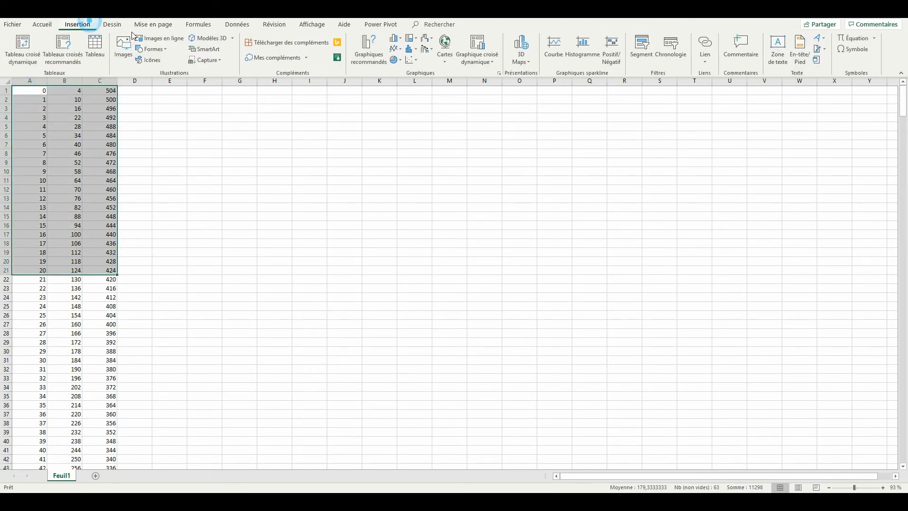
click(410, 60)
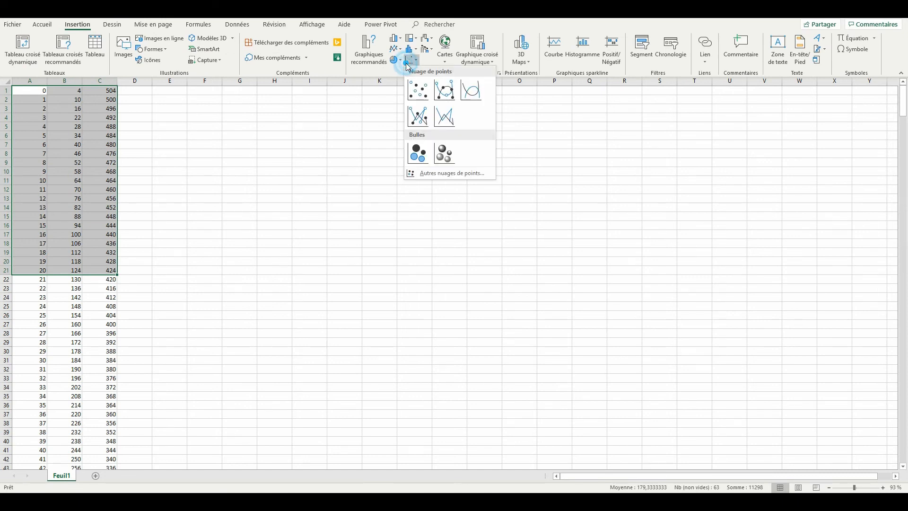
click(418, 90)
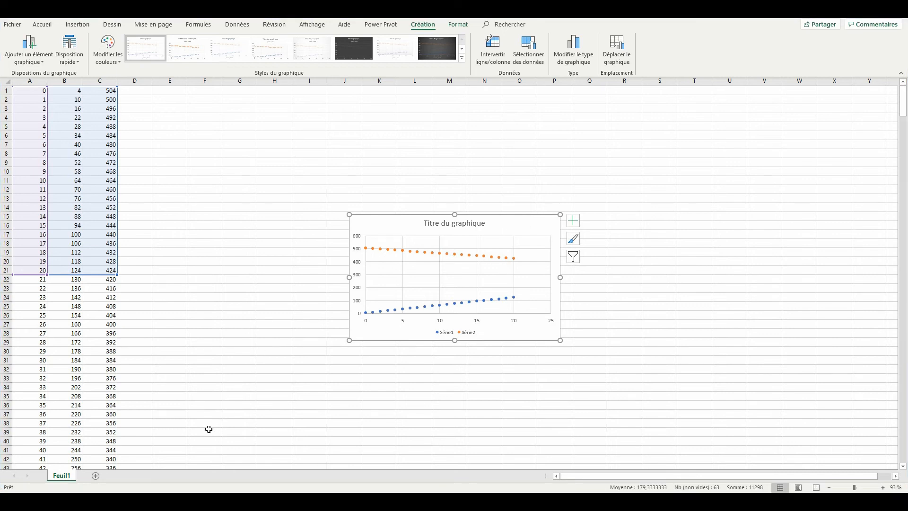
Add a new worksheet and start its term index with 0 in A1 and 1 in A2
click(95, 476)
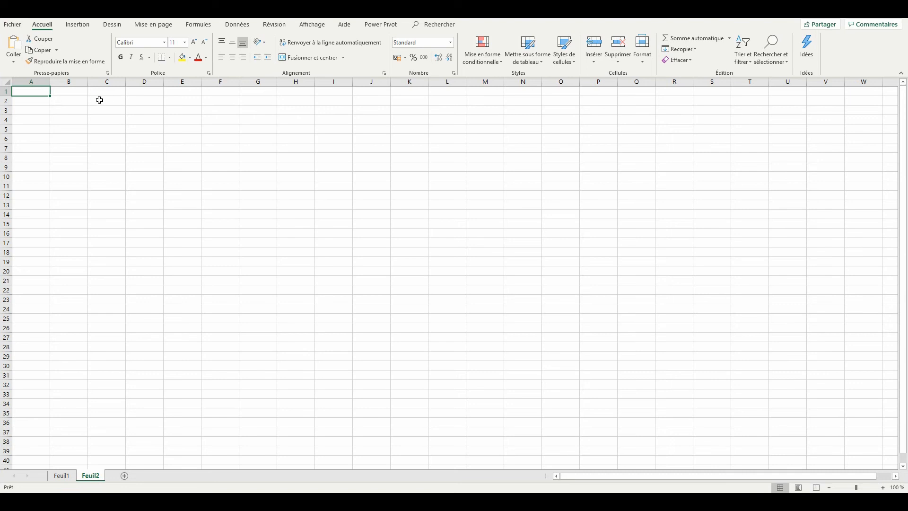
click(81, 92)
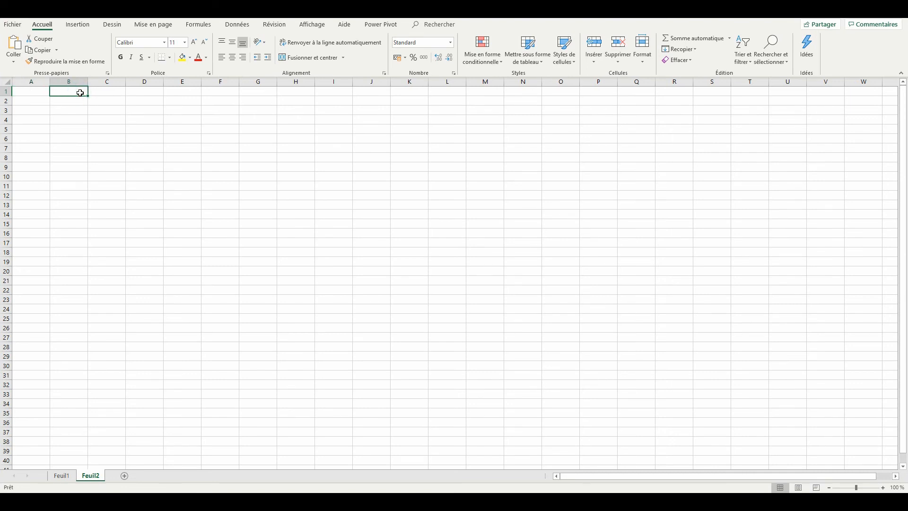
click(40, 91)
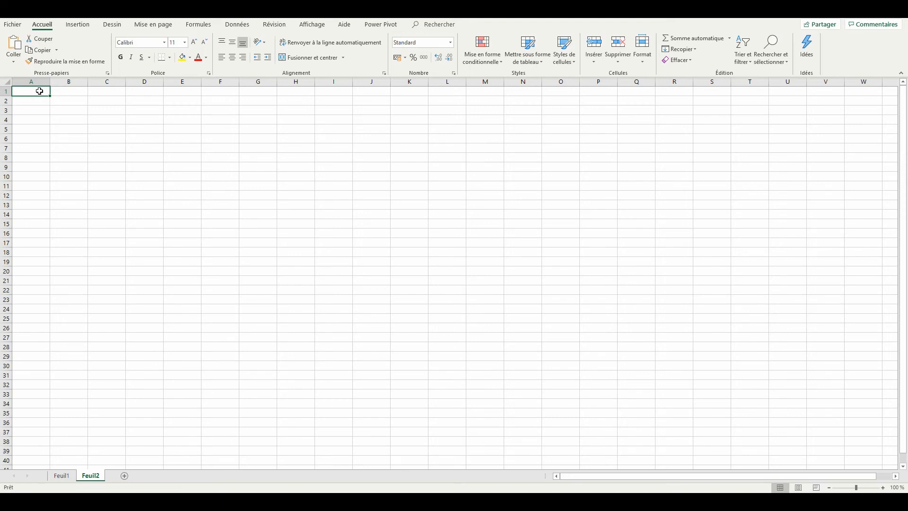
text(0)
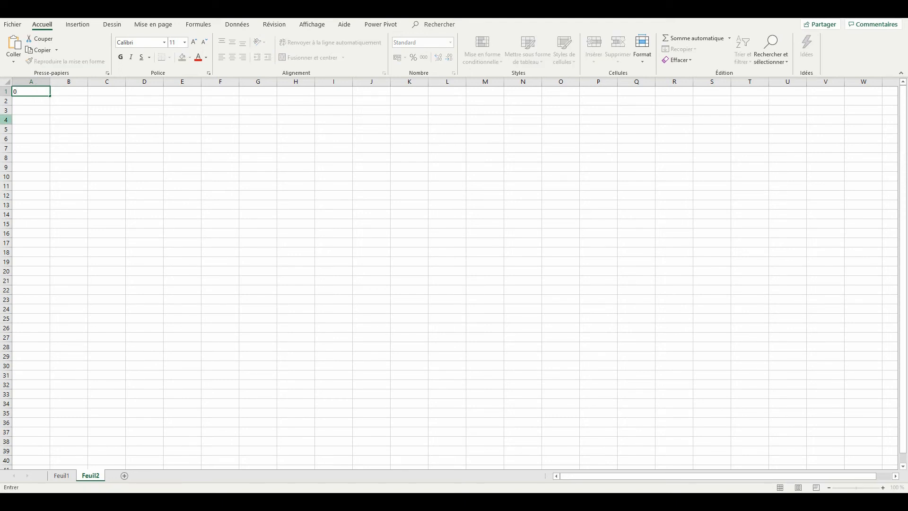
key(Return)
text(1)
key(Return)
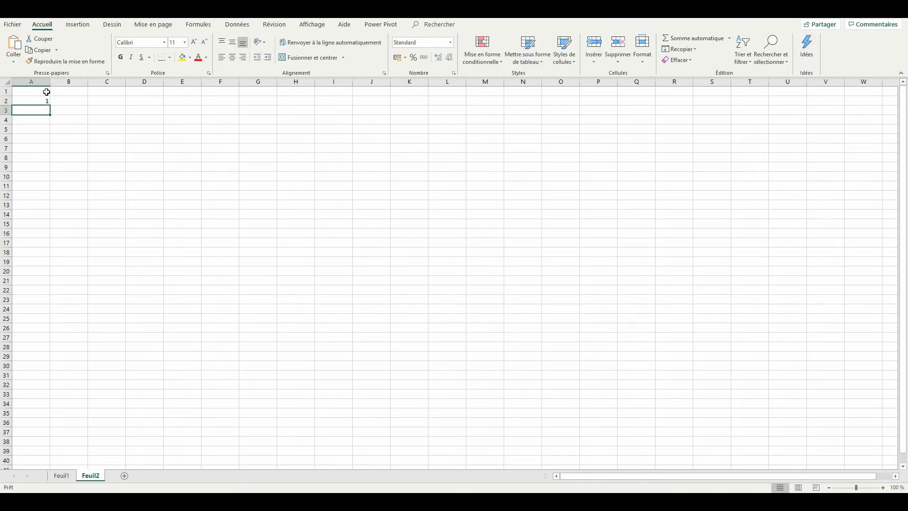
Extend the index series from A1:A2 down column A to A100 on the new sheet
click(64, 92)
drag(45, 91, 42, 364)
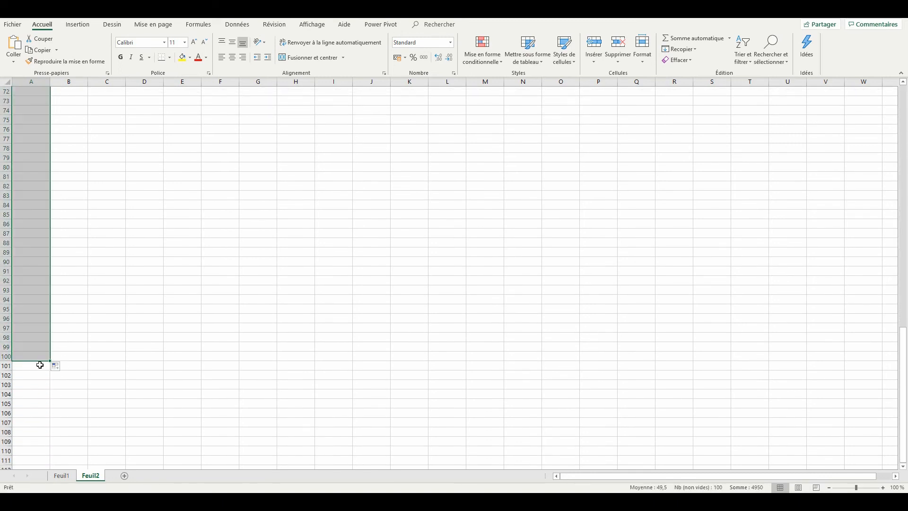
scroll(105, 337, up, 8)
scroll(103, 332, down, 12)
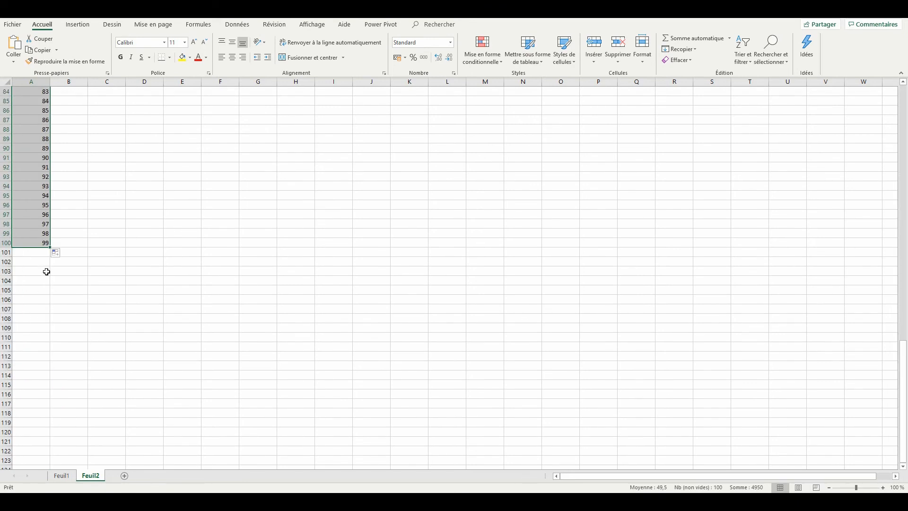
click(46, 272)
click(38, 245)
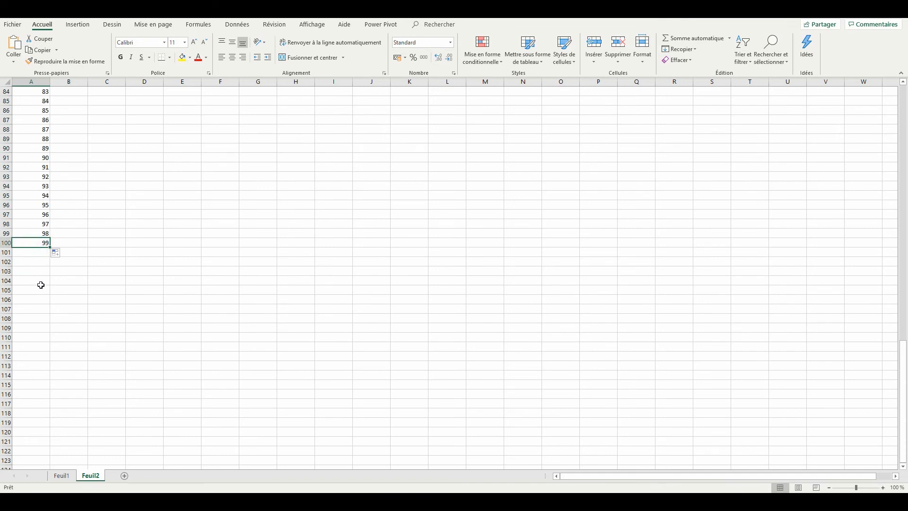
Enter the first term 5 in B1 and a formula in B2 multiplying B1 by the ratio that yields 4,5
scroll(39, 283, up, 20)
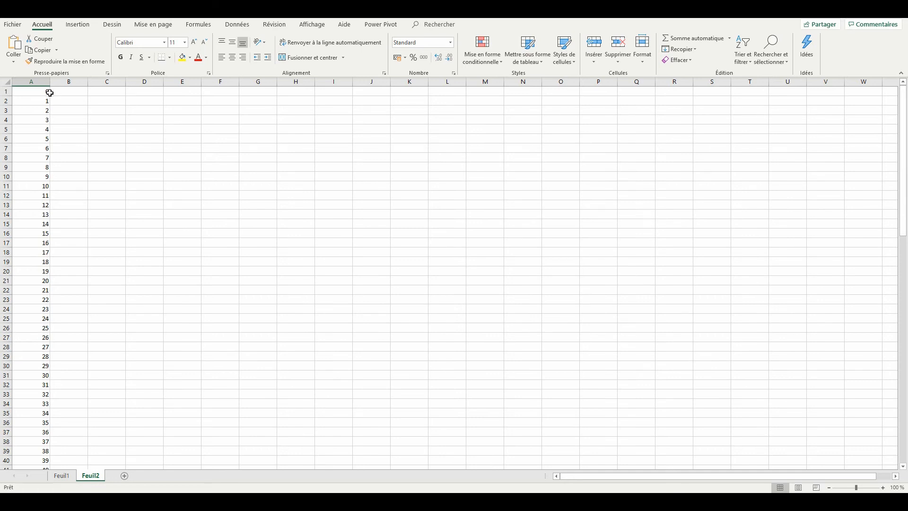
click(67, 90)
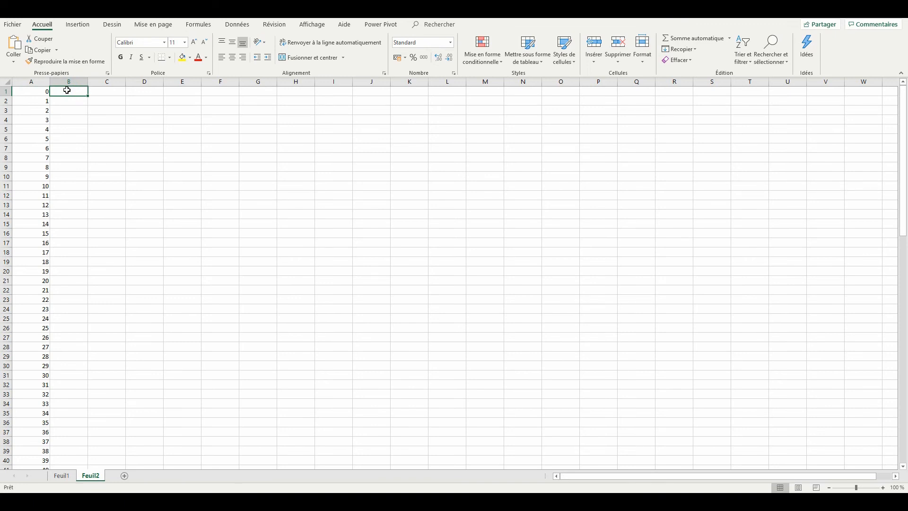
text(5)
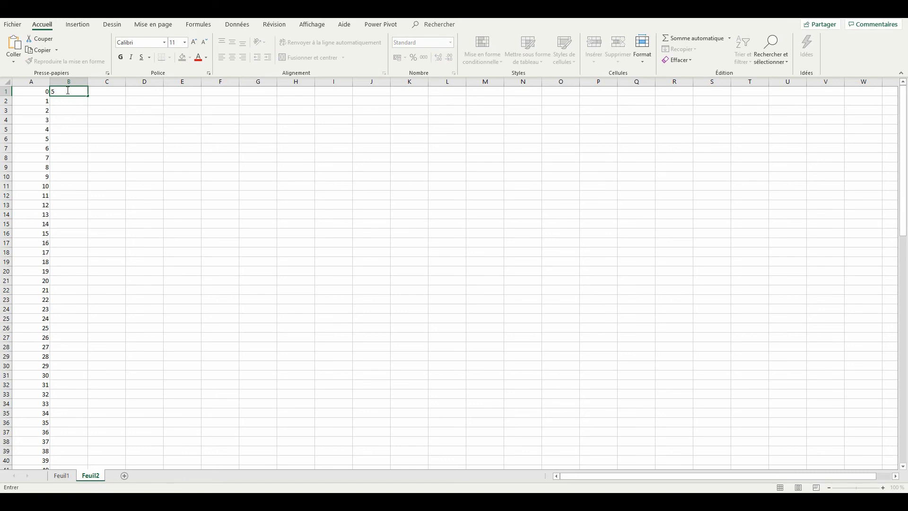
key(Return)
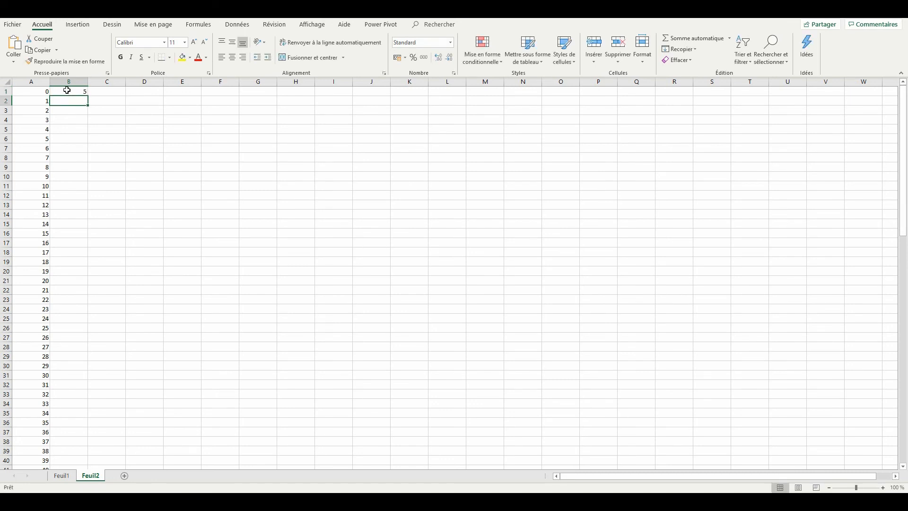
text(=)
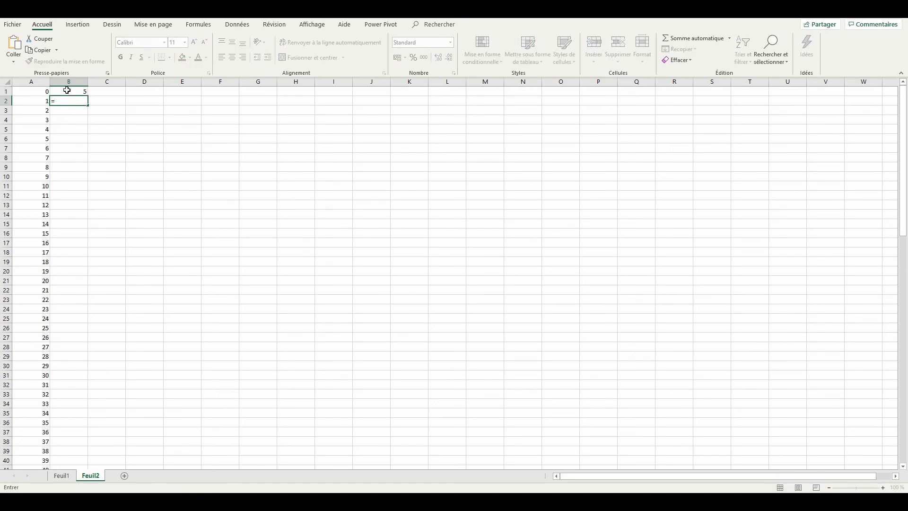
click(67, 90)
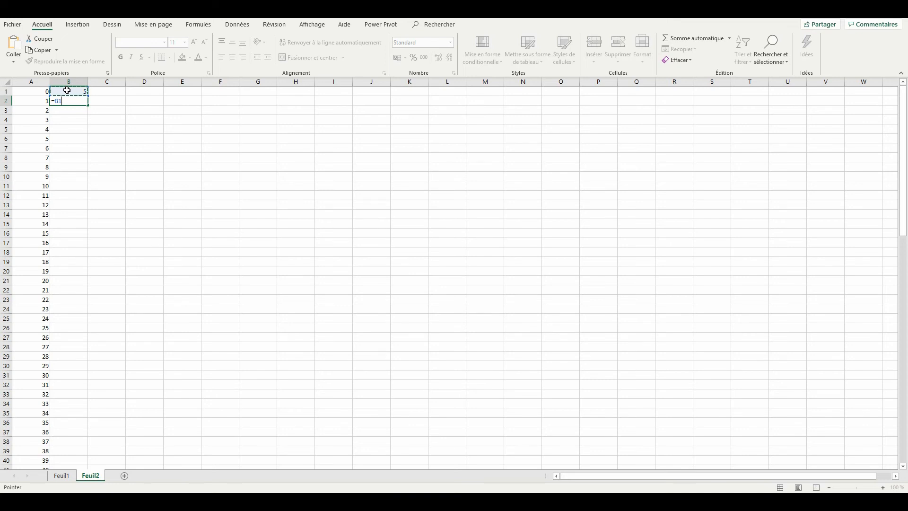
text(*)
key(Return)
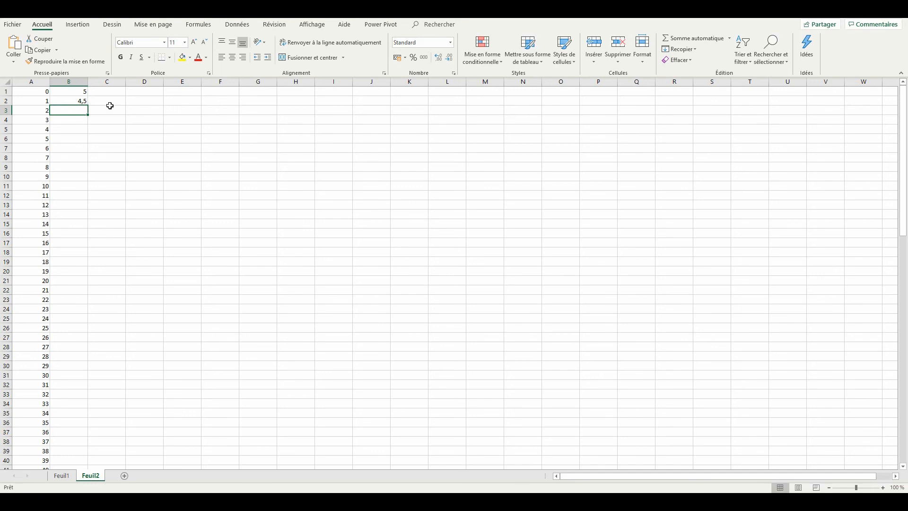
Copy the formula in B2 down column B to B100
click(78, 99)
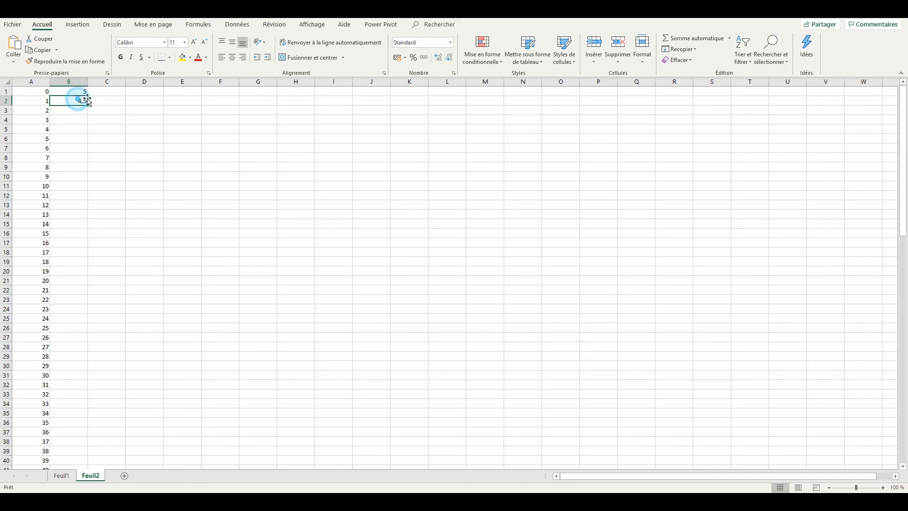
drag(88, 105, 84, 450)
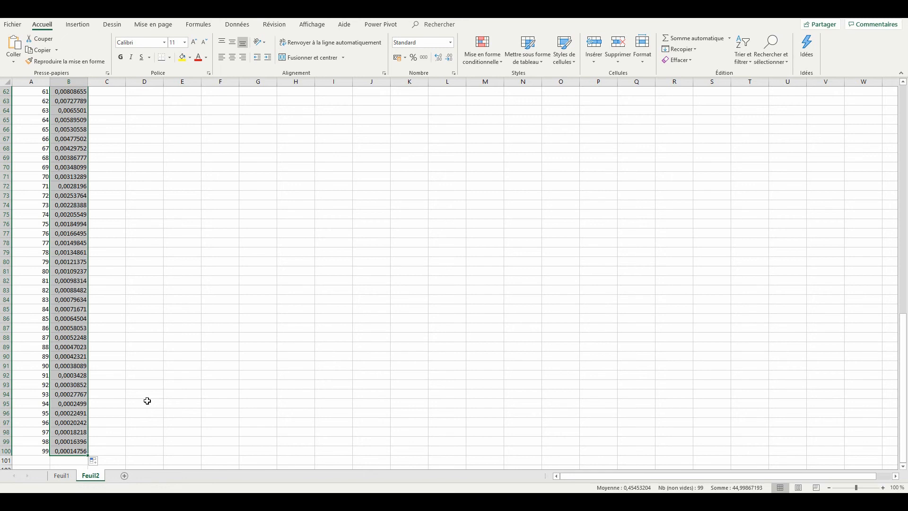
scroll(147, 401, up, 20)
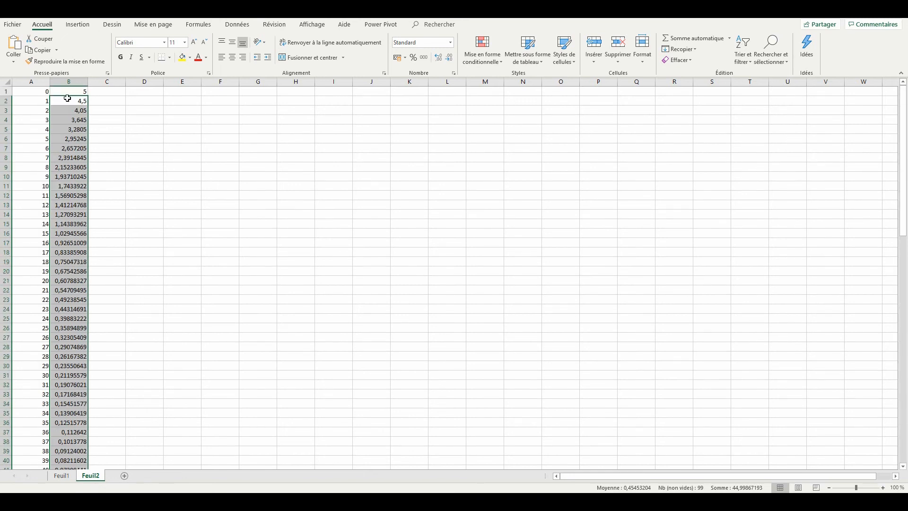
click(129, 102)
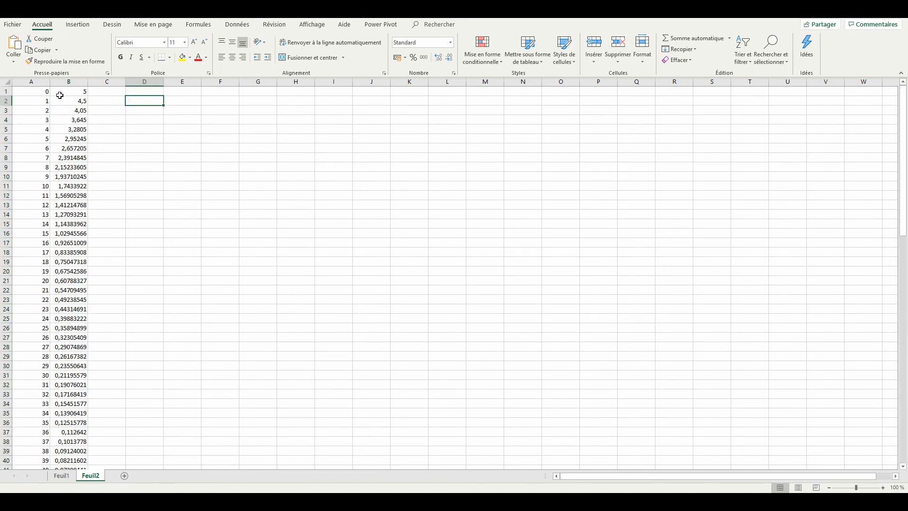
Insert a markers-only scatter chart from the index and term data in A1:B100
drag(40, 91, 65, 453)
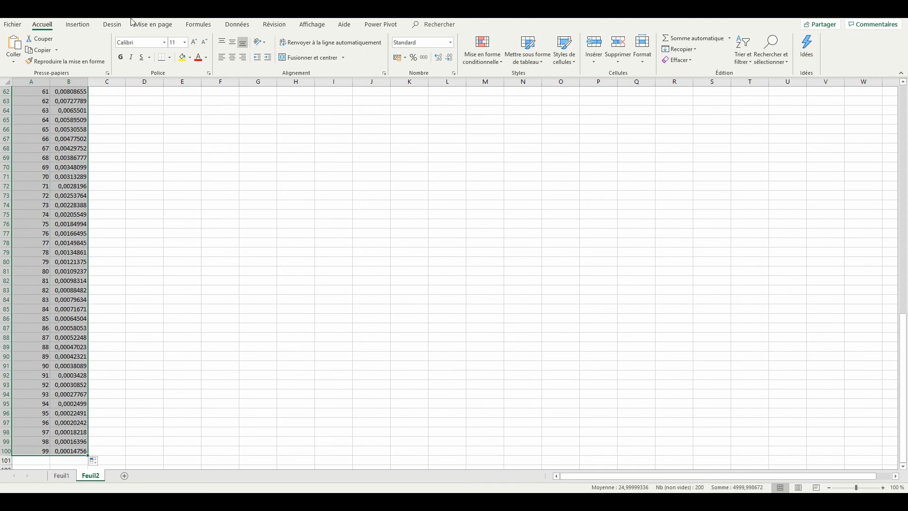
click(78, 24)
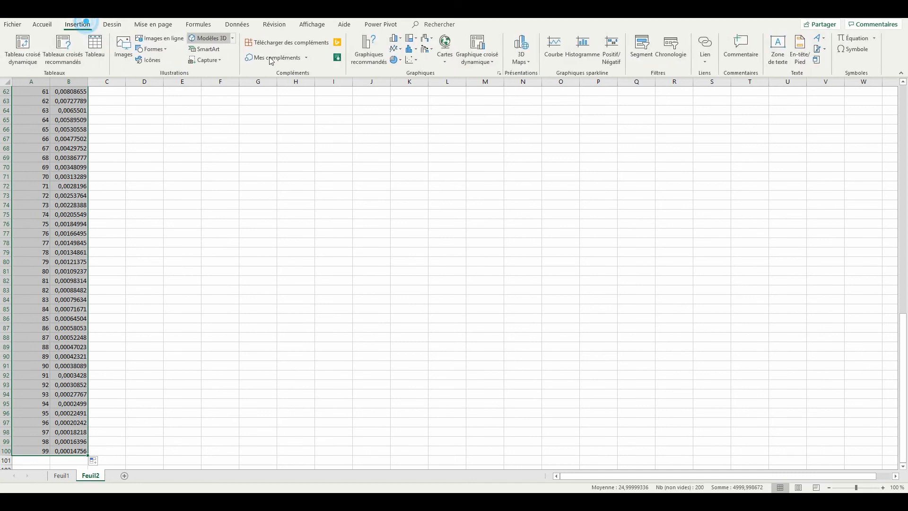
click(411, 60)
click(414, 89)
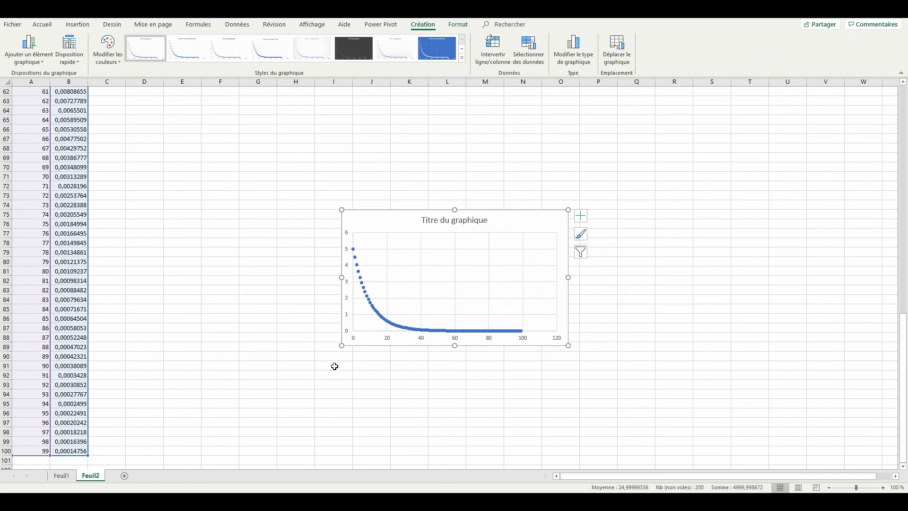
Enlarge the scatter chart to about 16 columns wide and 35 rows tall, placing it to the right of the data columns
drag(342, 345, 215, 448)
drag(346, 217, 333, 119)
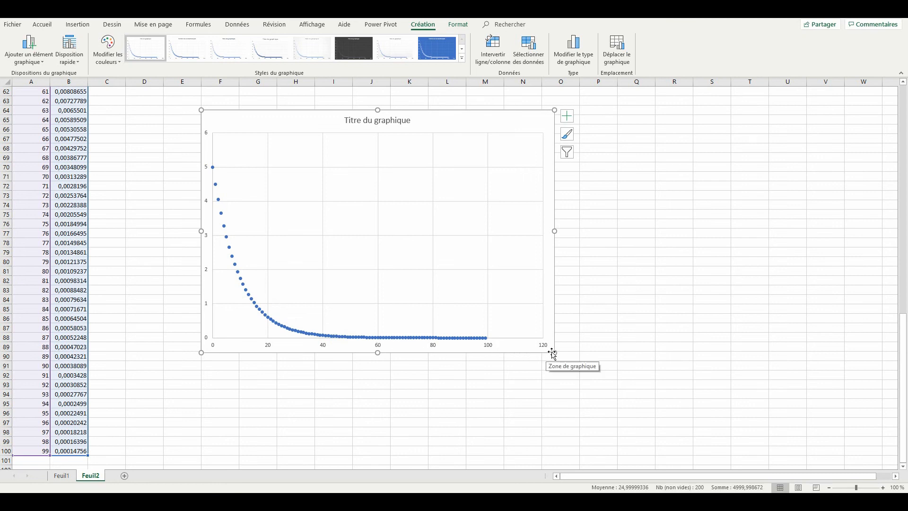
drag(554, 352, 377, 250)
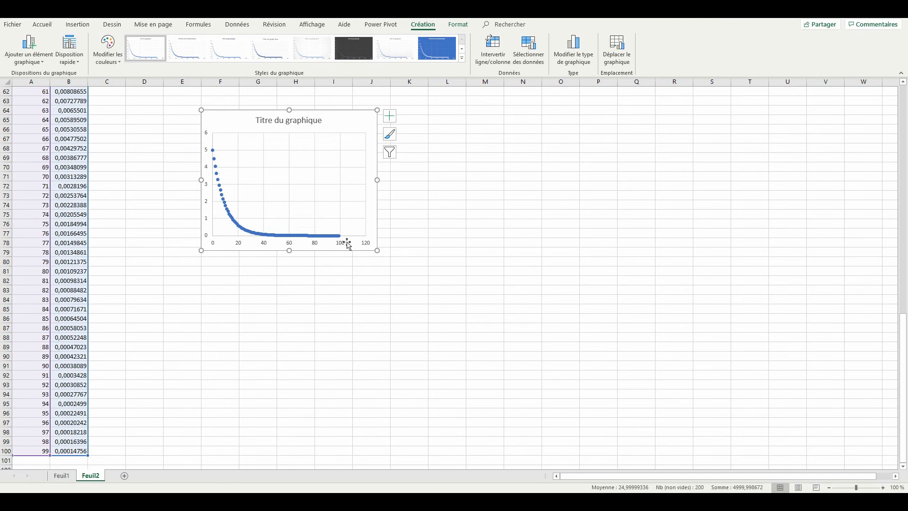
drag(376, 252, 807, 444)
scroll(709, 338, down, 1)
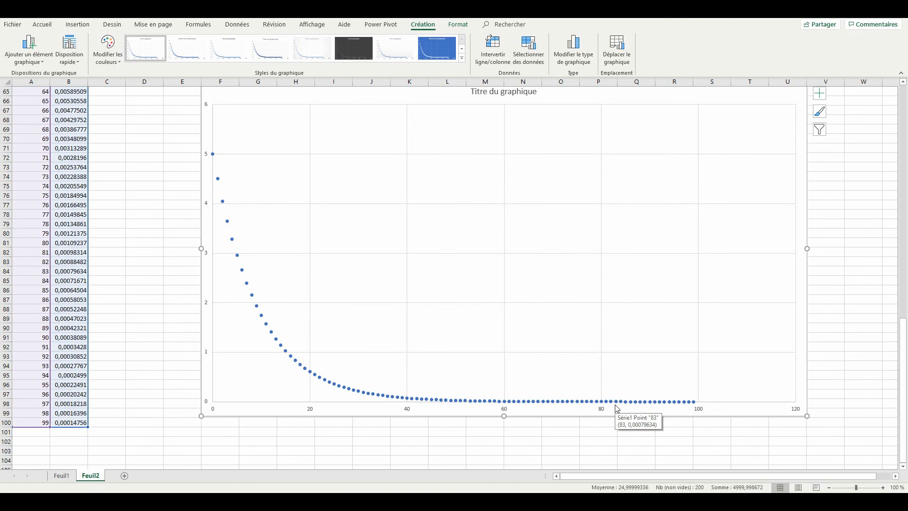
Move the scatter chart up to the top of the sheet beside the data, covering about D2 to S36
scroll(615, 407, up, 3)
drag(415, 198, 371, 126)
scroll(378, 147, up, 3)
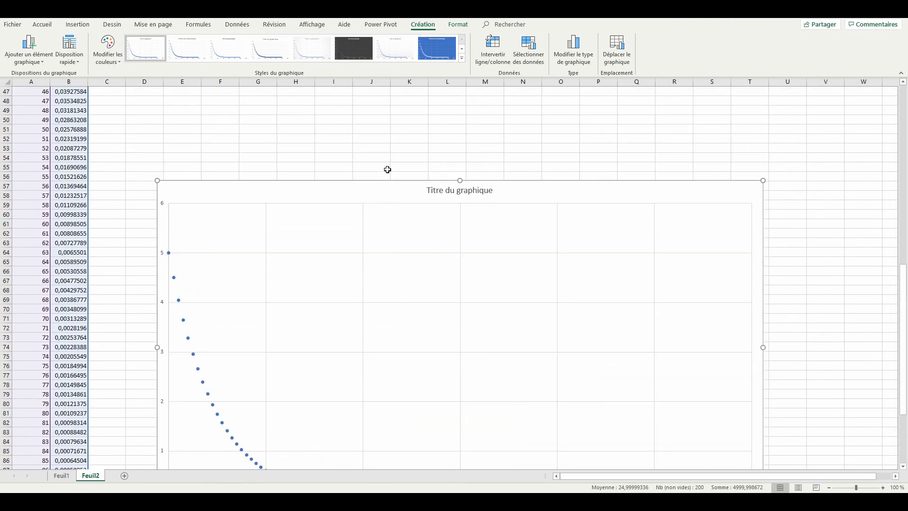
drag(364, 196, 341, 101)
scroll(350, 142, up, 3)
scroll(361, 178, up, 2)
drag(313, 241, 300, 109)
scroll(314, 226, up, 3)
scroll(313, 229, up, 4)
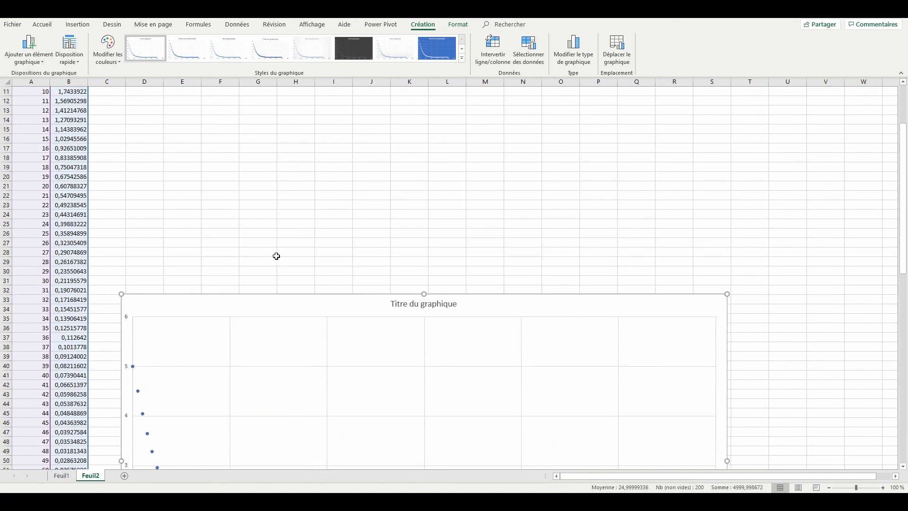
drag(260, 300, 267, 116)
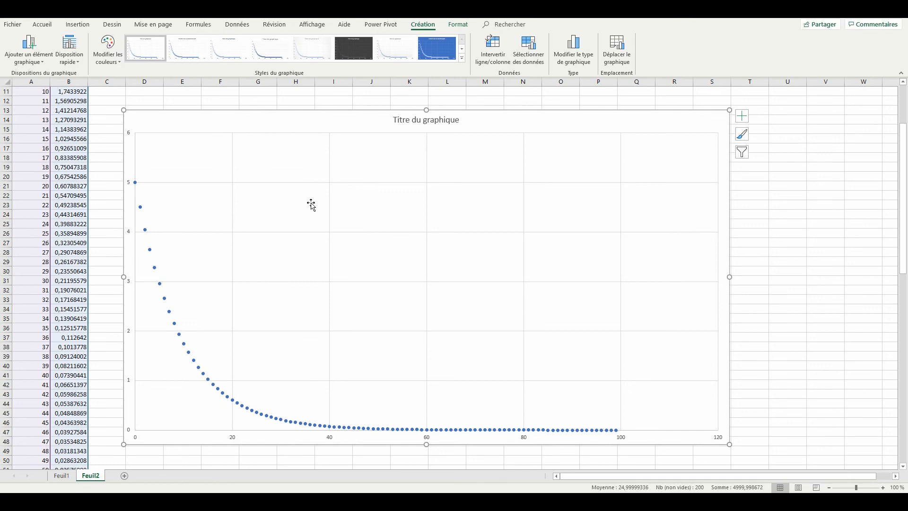
scroll(308, 208, up, 3)
drag(294, 211, 294, 100)
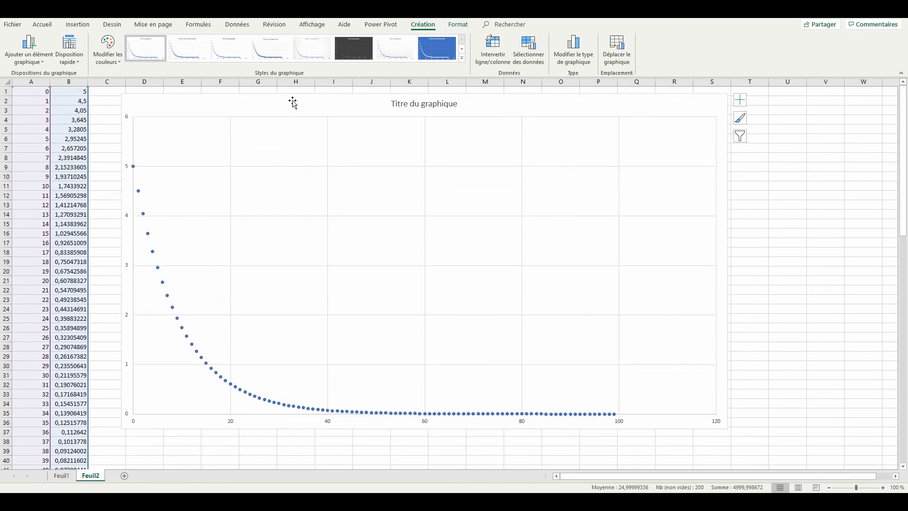